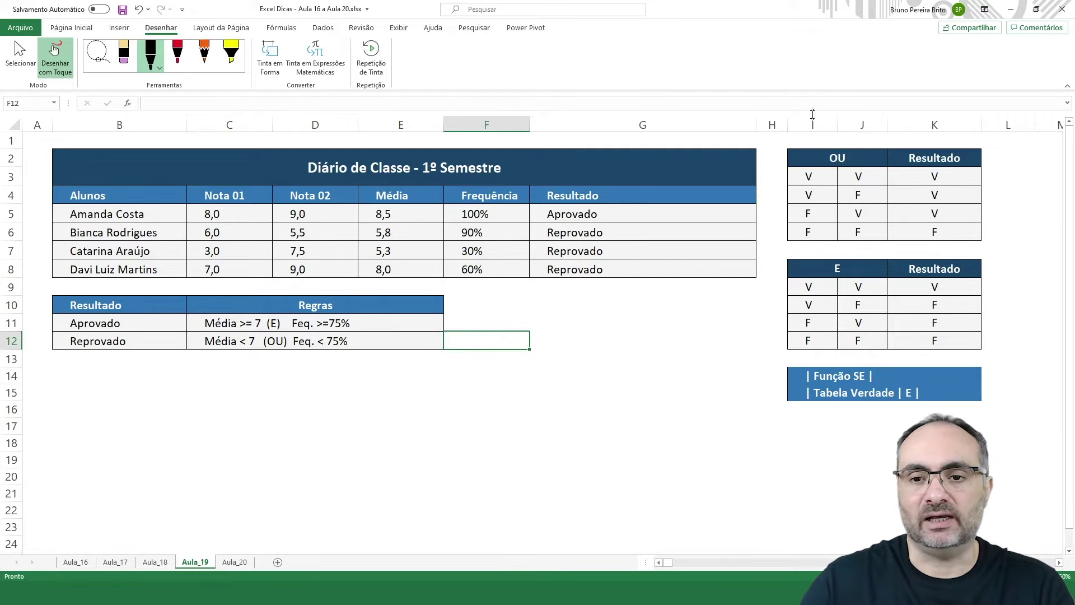
- Circle the OU and E truth-table headings in black ink and handwrite 17 and 19 beside their respective tables
{"action": "mouse_move", "coordinate": [858, 147]}
{"action": "left_mouse_down"}
{"action": "mouse_move", "coordinate": [814, 137]}
{"action": "mouse_move", "coordinate": [865, 160]}
{"action": "mouse_move", "coordinate": [864, 145]}
{"action": "left_mouse_up"}
{"action": "key", "text": "Escape"}
{"action": "left_click_drag", "start_coordinate": [1014, 176], "coordinate": [1007, 203]}
{"action": "mouse_move", "coordinate": [1022, 184]}
{"action": "left_mouse_down"}
{"action": "mouse_move", "coordinate": [1034, 175]}
{"action": "mouse_move", "coordinate": [1021, 200]}
{"action": "mouse_move", "coordinate": [1036, 212]}
{"action": "left_mouse_up"}
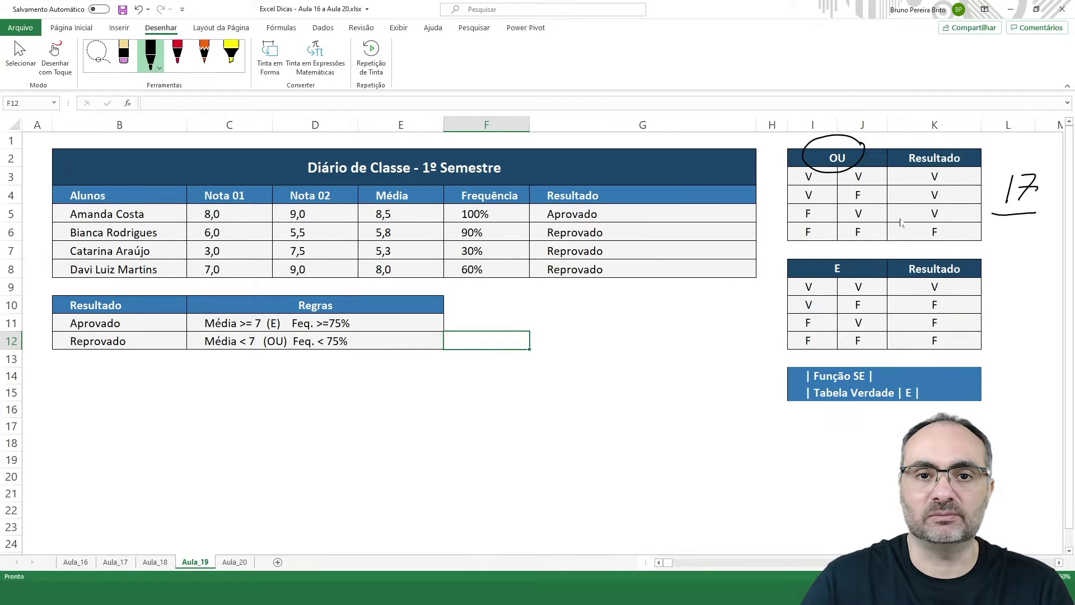
{"action": "mouse_move", "coordinate": [842, 249]}
{"action": "left_mouse_down"}
{"action": "mouse_move", "coordinate": [823, 275]}
{"action": "mouse_move", "coordinate": [851, 246]}
{"action": "left_mouse_up"}
{"action": "left_click_drag", "start_coordinate": [1005, 283], "coordinate": [1003, 303]}
{"action": "left_click_drag", "start_coordinate": [1022, 283], "coordinate": [1012, 306]}
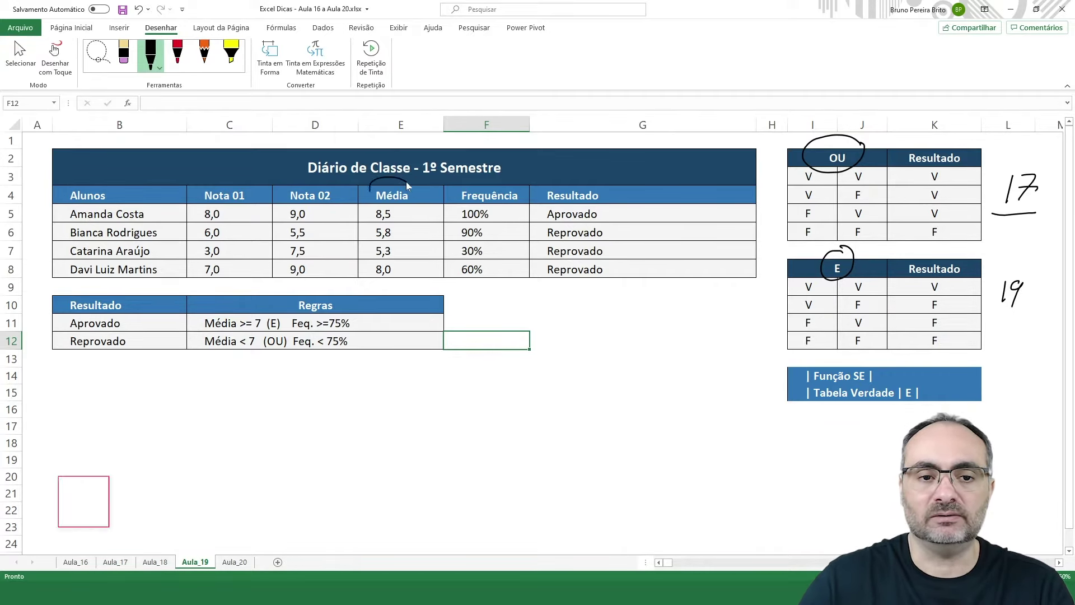
- Circle the Média and Frequência headers in ink and mark the Resultado column, both outcomes and the Aprovado rule's conditions
{"action": "left_click_drag", "start_coordinate": [406, 181], "coordinate": [493, 180]}
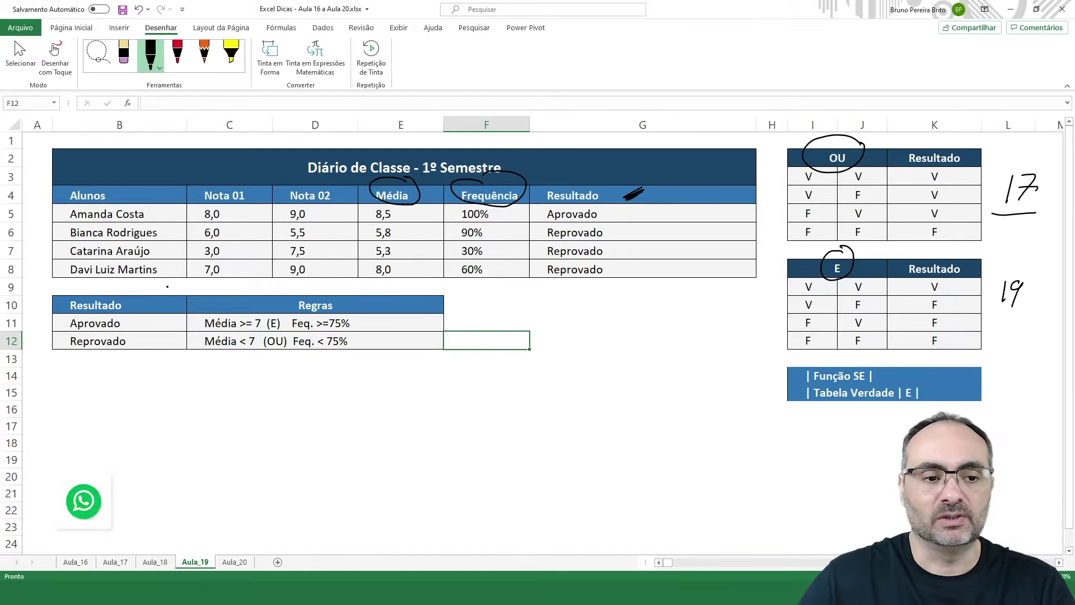
{"action": "left_click_drag", "start_coordinate": [126, 327], "coordinate": [135, 322]}
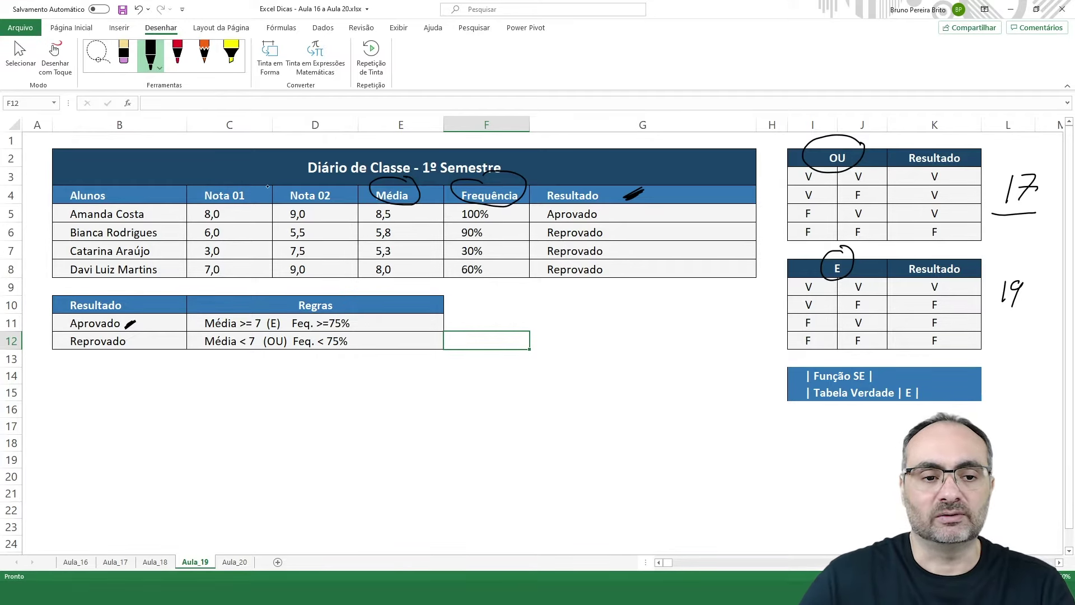
{"action": "left_click_drag", "start_coordinate": [256, 331], "coordinate": [261, 327]}
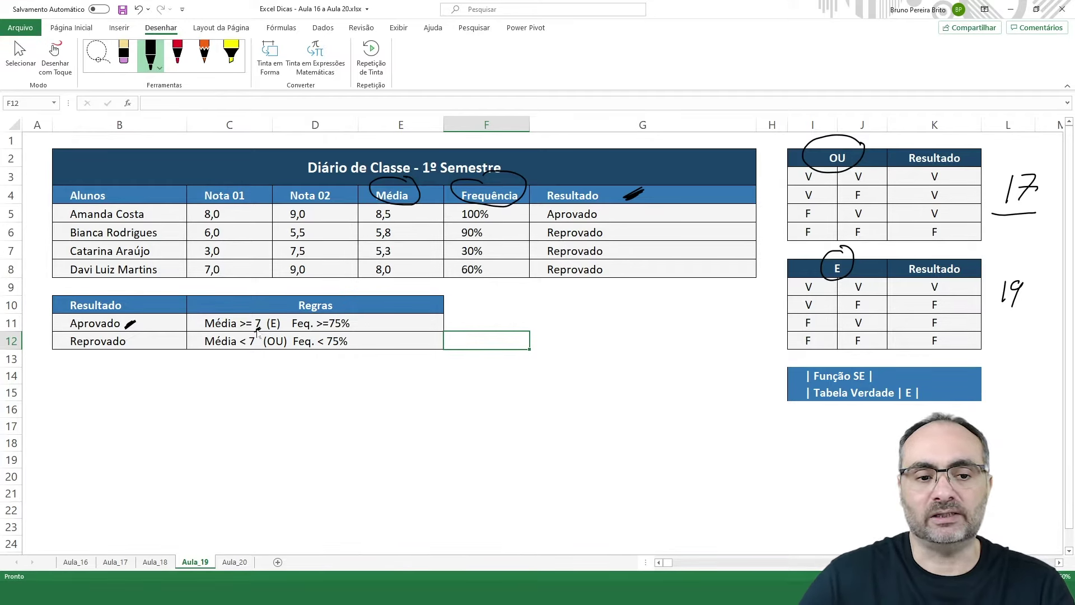
{"action": "left_click_drag", "start_coordinate": [353, 330], "coordinate": [358, 325]}
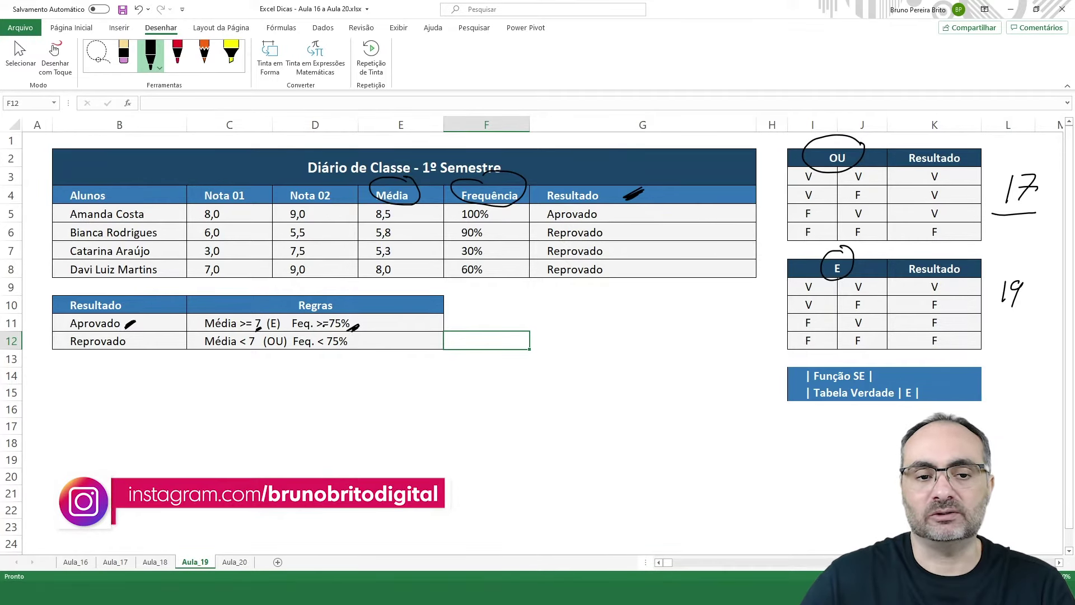
{"action": "left_click_drag", "start_coordinate": [140, 339], "coordinate": [133, 343]}
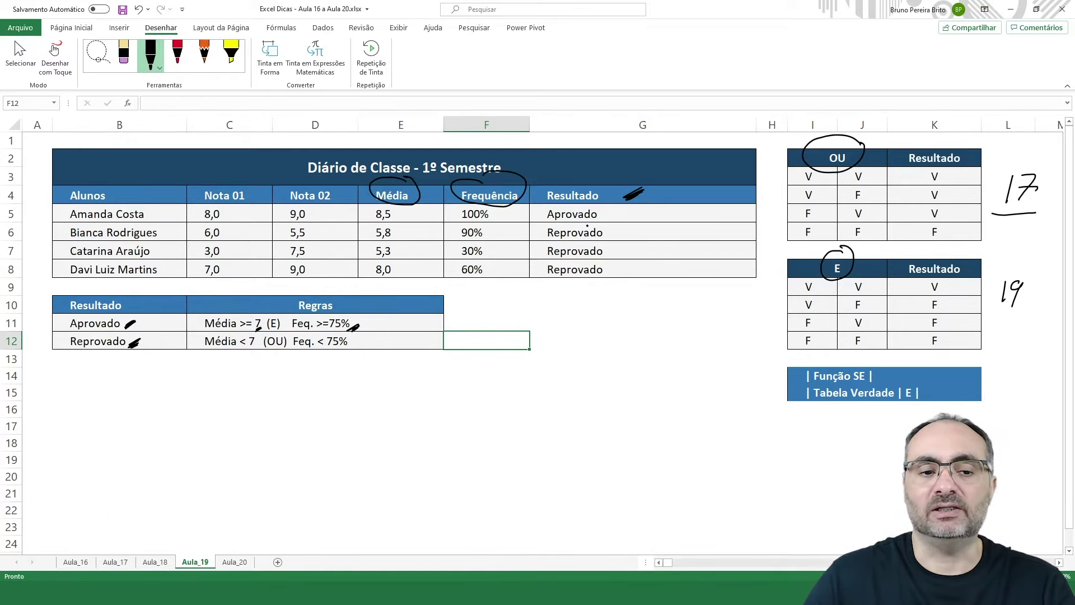
{"action": "left_click_drag", "start_coordinate": [286, 319], "coordinate": [278, 329]}
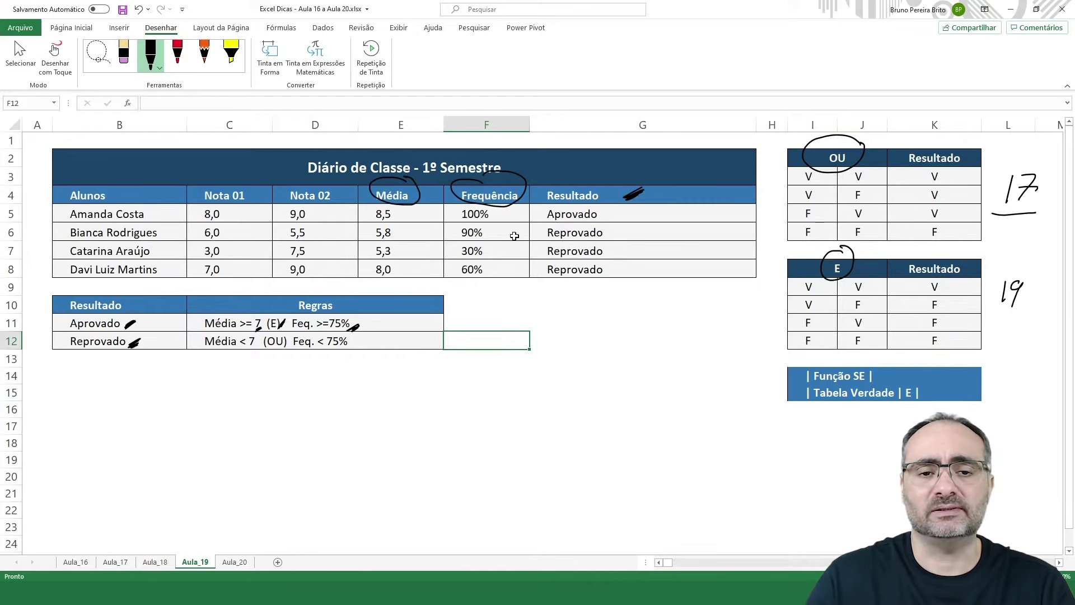
{"action": "left_click_drag", "start_coordinate": [606, 215], "coordinate": [616, 213]}
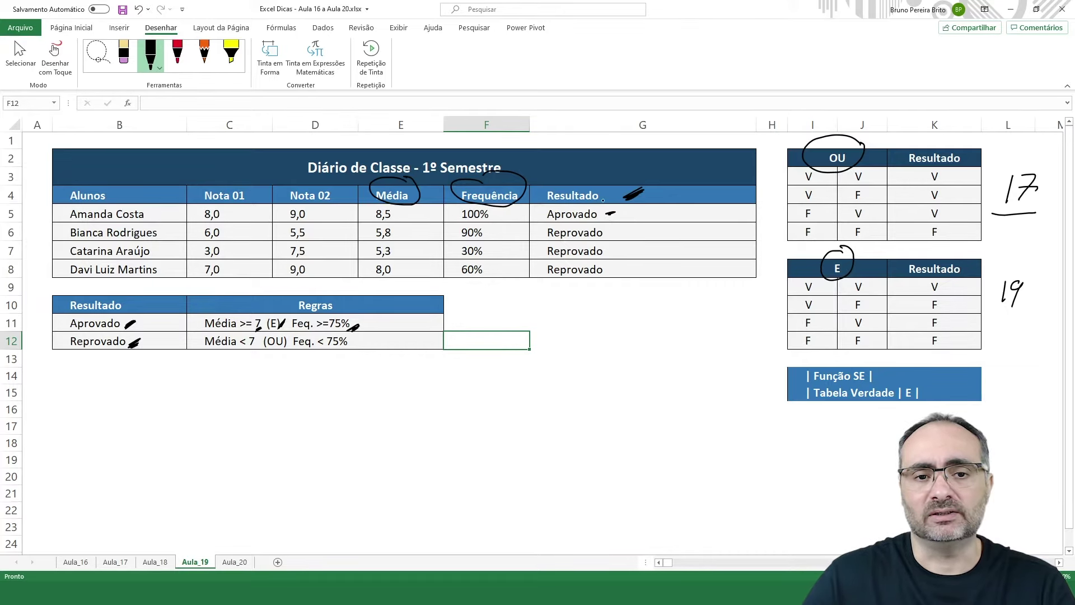
- Draw an arrow to the E truth table, mark the V-V row with its circled V result, and circle the three F results
{"action": "left_click_drag", "start_coordinate": [754, 275], "coordinate": [788, 267]}
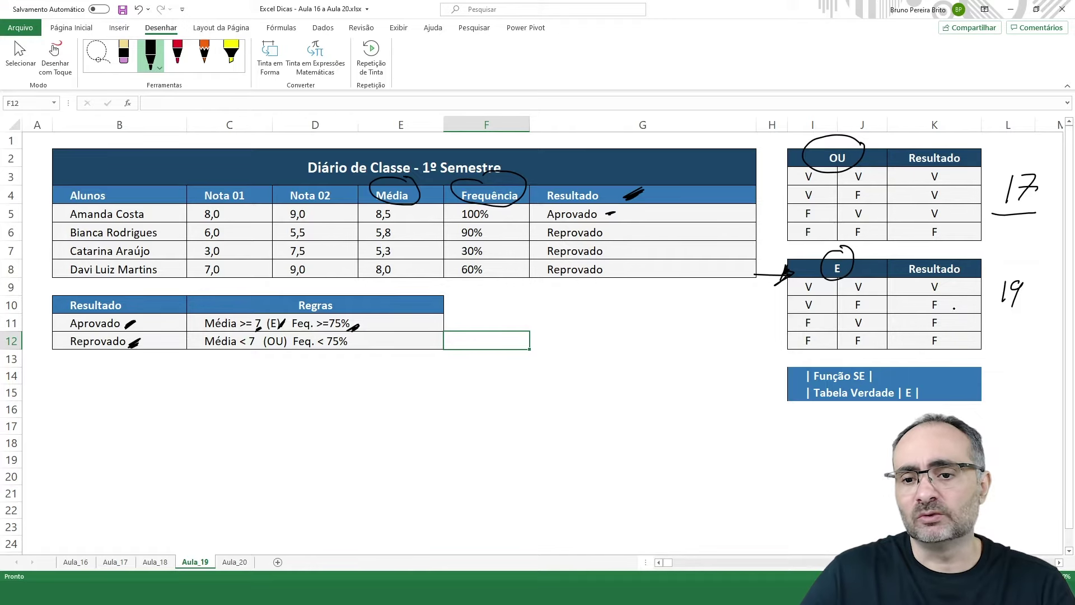
{"action": "mouse_move", "coordinate": [933, 274]}
{"action": "left_mouse_down"}
{"action": "mouse_move", "coordinate": [912, 289]}
{"action": "mouse_move", "coordinate": [951, 290]}
{"action": "mouse_move", "coordinate": [937, 273]}
{"action": "left_mouse_up"}
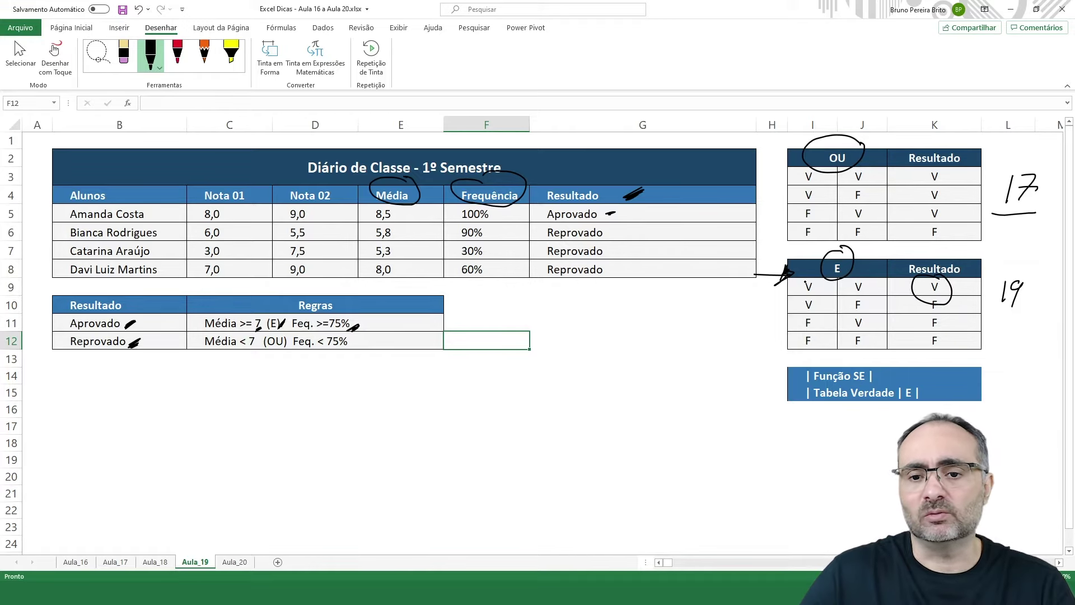
{"action": "left_click_drag", "start_coordinate": [816, 293], "coordinate": [881, 287]}
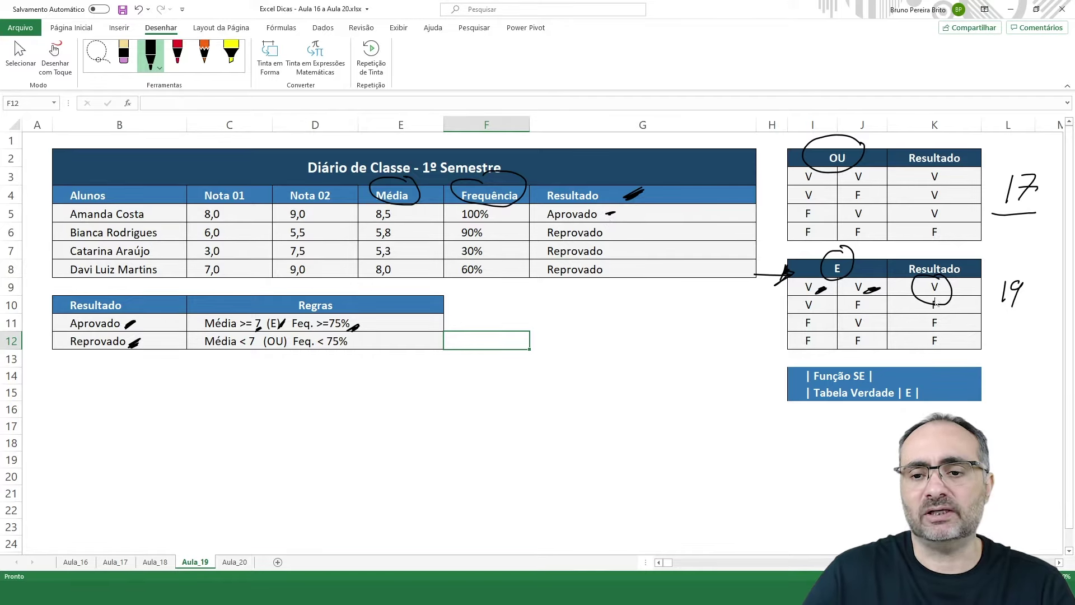
{"action": "left_click_drag", "start_coordinate": [958, 285], "coordinate": [951, 290]}
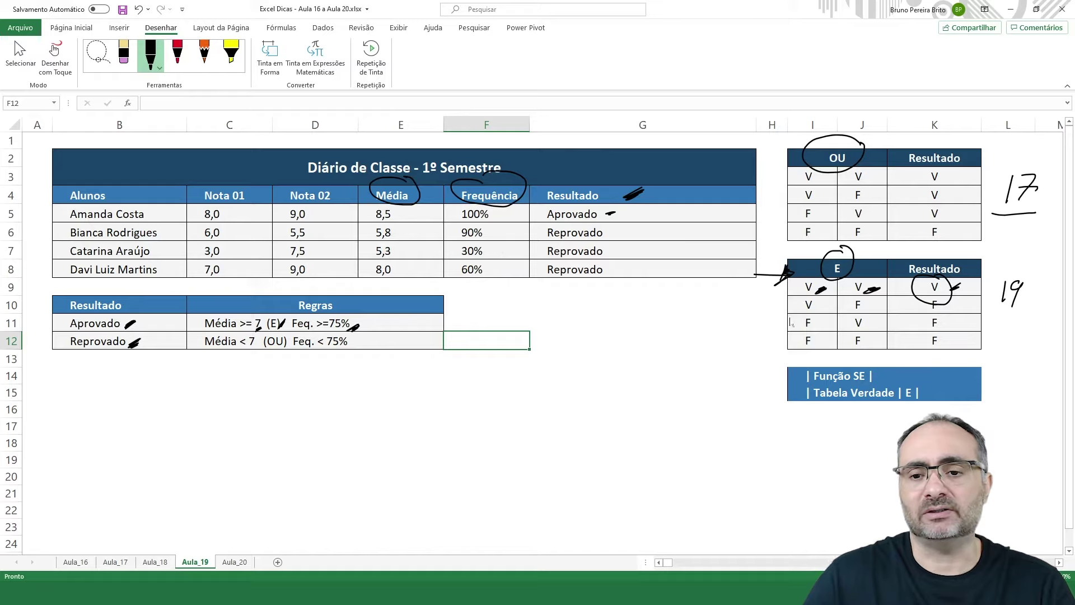
{"action": "mouse_move", "coordinate": [951, 309]}
{"action": "left_mouse_down"}
{"action": "mouse_move", "coordinate": [921, 294]}
{"action": "mouse_move", "coordinate": [924, 359]}
{"action": "mouse_move", "coordinate": [959, 291]}
{"action": "left_mouse_up"}
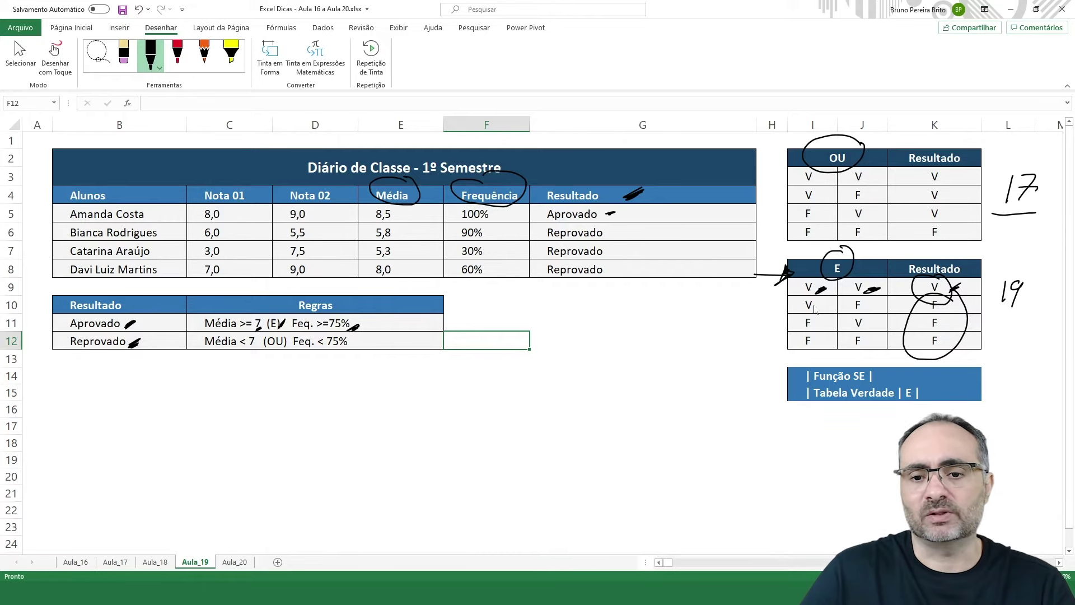
- Mark the values and results in the remaining V-F, F-V and F-F rows of the E truth table in ink
{"action": "left_click_drag", "start_coordinate": [814, 308], "coordinate": [876, 303]}
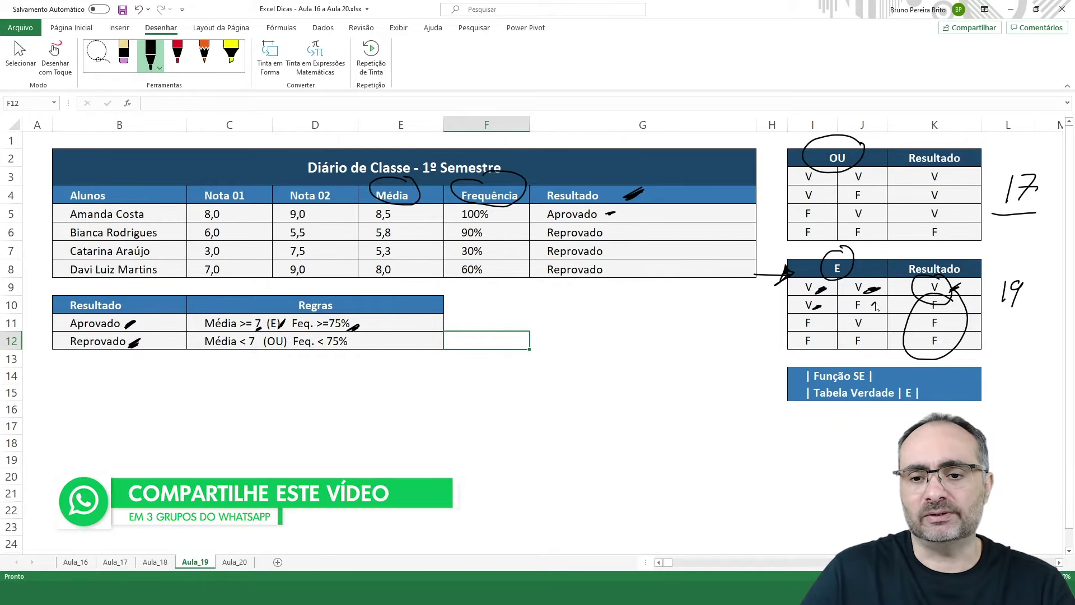
{"action": "left_click_drag", "start_coordinate": [944, 318], "coordinate": [924, 314]}
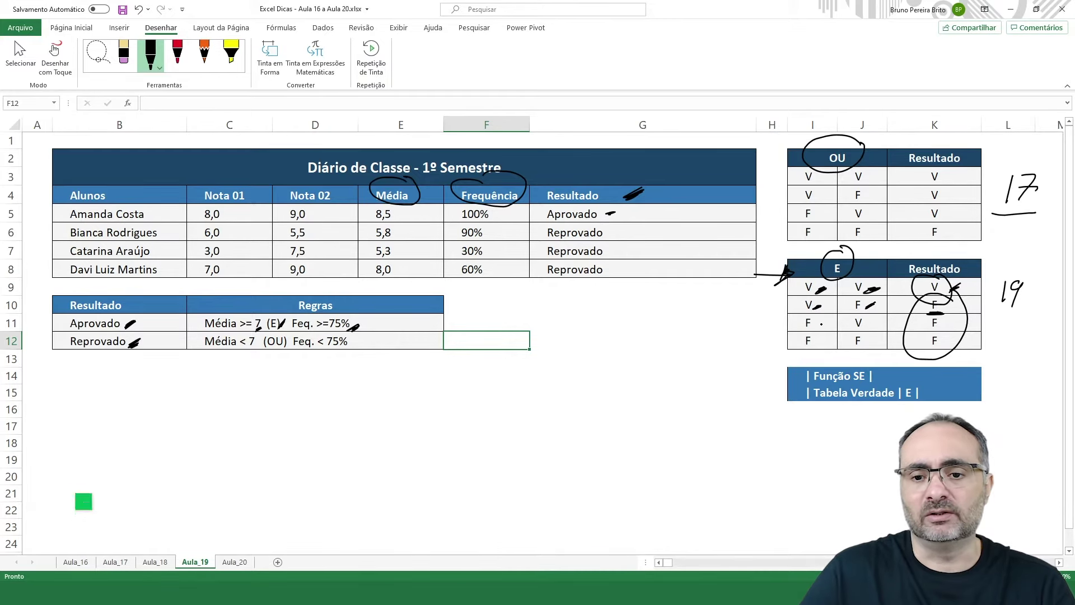
{"action": "left_click_drag", "start_coordinate": [813, 327], "coordinate": [822, 320]}
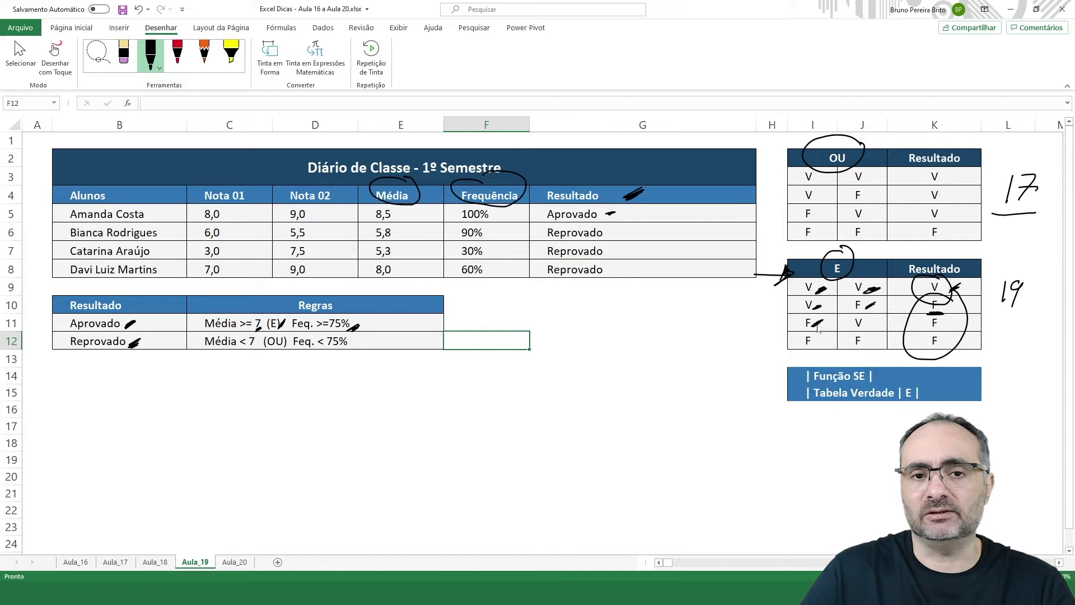
{"action": "left_click_drag", "start_coordinate": [940, 329], "coordinate": [951, 324]}
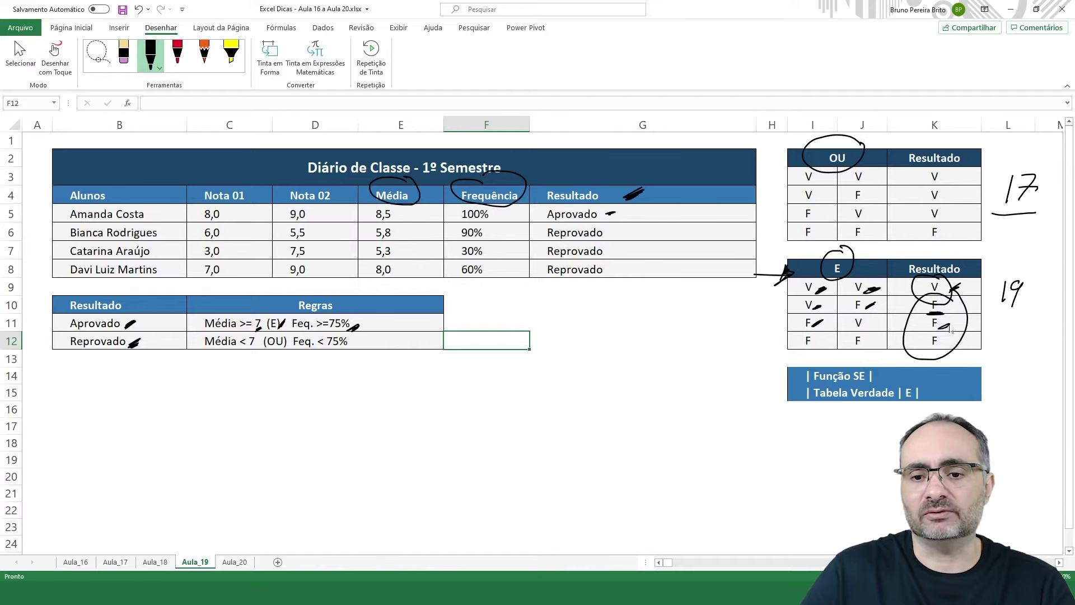
{"action": "left_click_drag", "start_coordinate": [817, 345], "coordinate": [877, 341]}
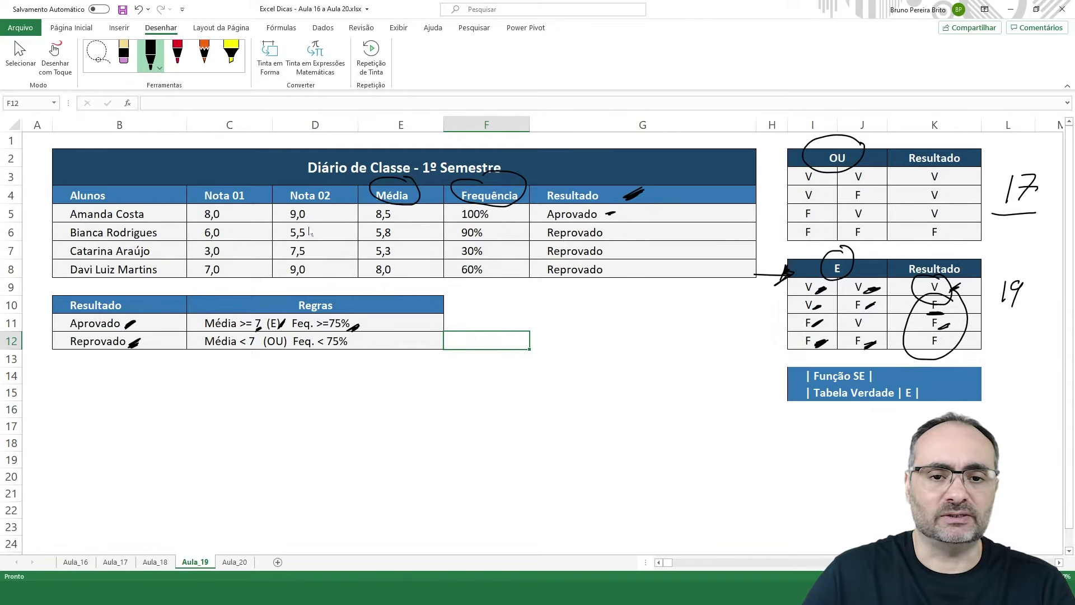
- Handwrite the start of the formula, =SE(E(, in the empty area below the rules table
{"action": "mouse_move", "coordinate": [63, 394]}
{"action": "left_mouse_down"}
{"action": "mouse_move", "coordinate": [84, 385]}
{"action": "mouse_move", "coordinate": [88, 396]}
{"action": "left_mouse_up"}
{"action": "mouse_move", "coordinate": [104, 393]}
{"action": "left_mouse_down"}
{"action": "mouse_move", "coordinate": [118, 383]}
{"action": "mouse_move", "coordinate": [127, 404]}
{"action": "left_mouse_up"}
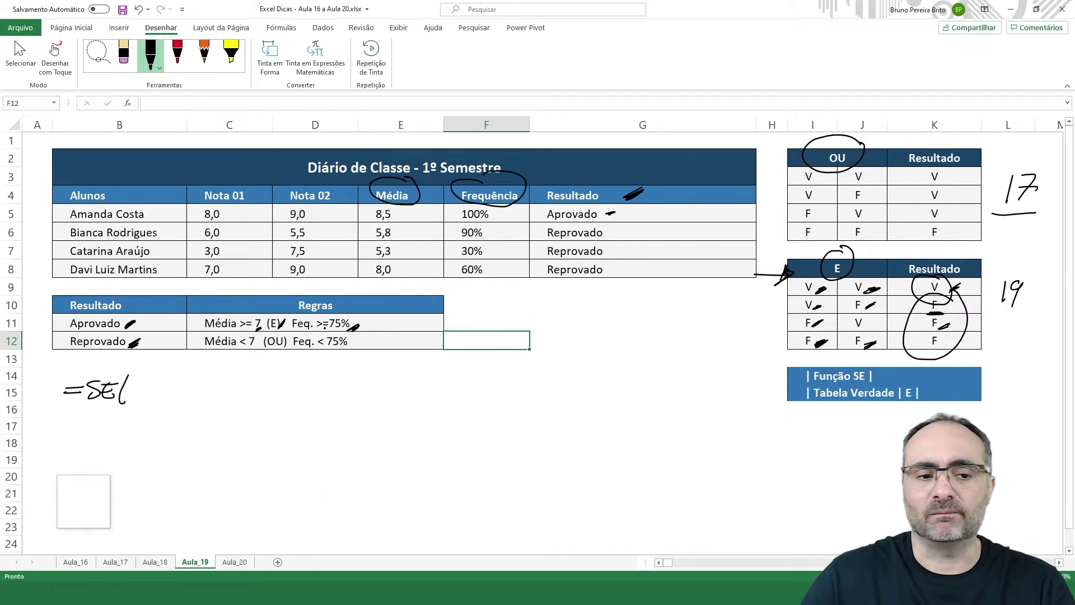
{"action": "mouse_move", "coordinate": [134, 384]}
{"action": "left_mouse_down"}
{"action": "mouse_move", "coordinate": [130, 402]}
{"action": "mouse_move", "coordinate": [140, 403]}
{"action": "left_mouse_up"}
{"action": "mouse_move", "coordinate": [129, 397]}
{"action": "left_mouse_down"}
{"action": "mouse_move", "coordinate": [144, 385]}
{"action": "mouse_move", "coordinate": [158, 410]}
{"action": "left_mouse_up"}
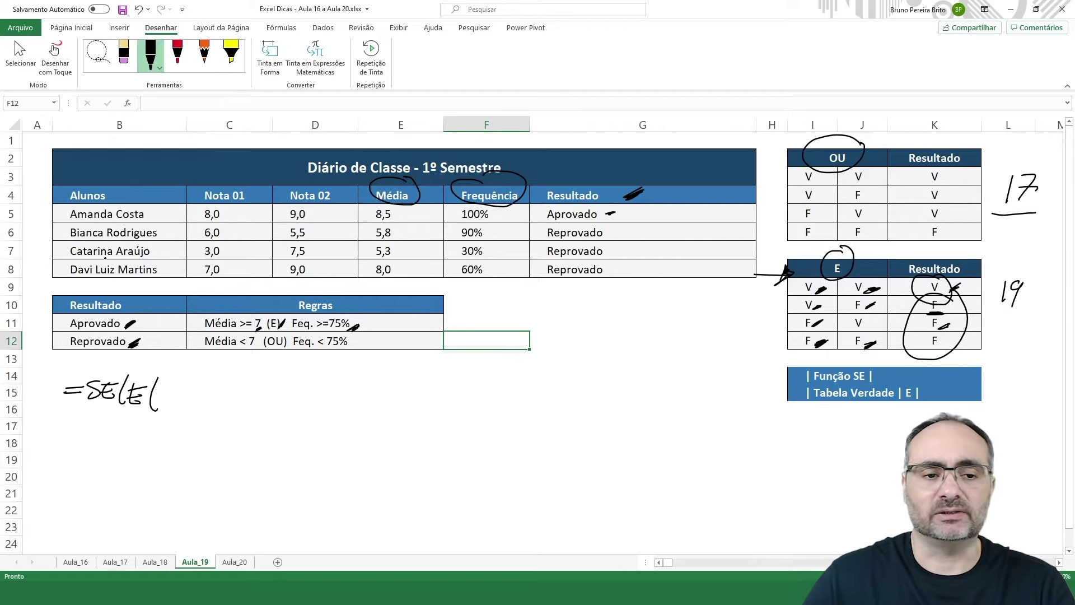
- Label the first student's average as E5 in ink and continue the handwritten formula with E5≥7;
{"action": "left_click_drag", "start_coordinate": [396, 220], "coordinate": [442, 209]}
{"action": "mouse_move", "coordinate": [168, 387]}
{"action": "left_mouse_down"}
{"action": "mouse_move", "coordinate": [159, 408]}
{"action": "mouse_move", "coordinate": [172, 387]}
{"action": "left_mouse_up"}
{"action": "mouse_move", "coordinate": [159, 398]}
{"action": "left_mouse_down"}
{"action": "mouse_move", "coordinate": [178, 408]}
{"action": "mouse_move", "coordinate": [193, 385]}
{"action": "mouse_move", "coordinate": [203, 408]}
{"action": "left_mouse_up"}
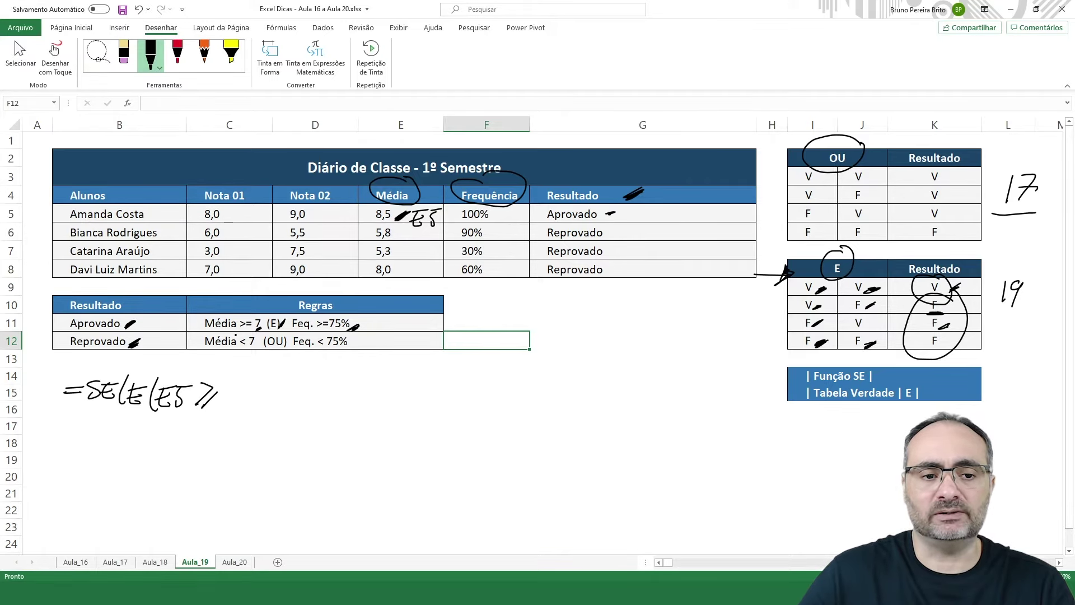
{"action": "left_click_drag", "start_coordinate": [224, 381], "coordinate": [225, 406]}
{"action": "left_click_drag", "start_coordinate": [224, 391], "coordinate": [243, 388]}
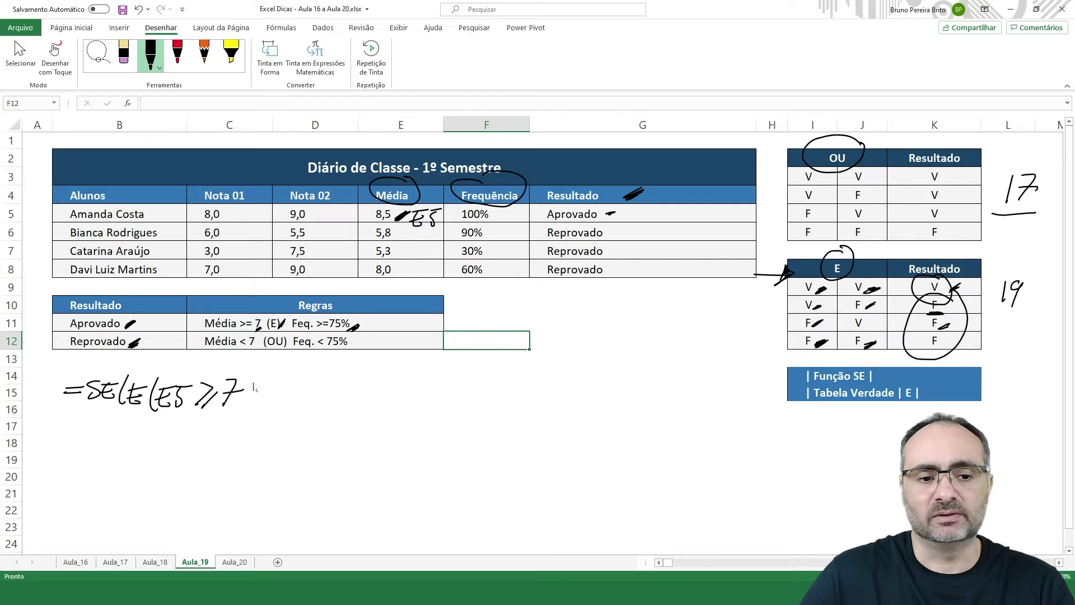
{"action": "left_click_drag", "start_coordinate": [255, 397], "coordinate": [246, 419]}
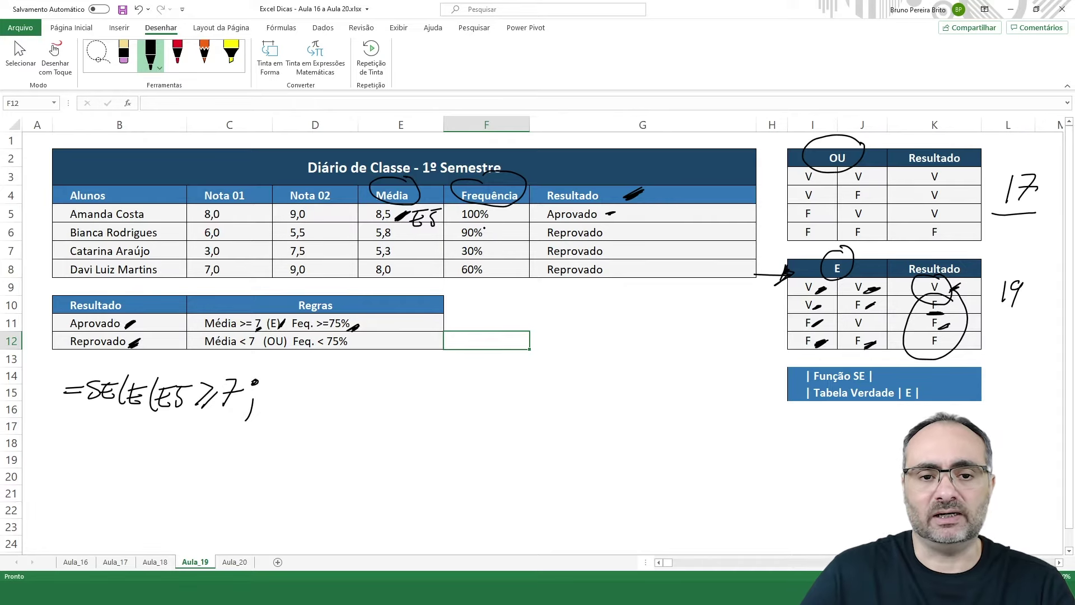
- Label the first student's attendance as F5 in ink and continue the handwritten formula with F5≥75%);
{"action": "mouse_move", "coordinate": [503, 213]}
{"action": "left_mouse_down"}
{"action": "mouse_move", "coordinate": [500, 227]}
{"action": "mouse_move", "coordinate": [511, 222]}
{"action": "left_mouse_up"}
{"action": "mouse_move", "coordinate": [275, 383]}
{"action": "left_mouse_down"}
{"action": "mouse_move", "coordinate": [276, 399]}
{"action": "mouse_move", "coordinate": [306, 384]}
{"action": "mouse_move", "coordinate": [308, 405]}
{"action": "mouse_move", "coordinate": [346, 379]}
{"action": "left_mouse_up"}
{"action": "mouse_move", "coordinate": [345, 380]}
{"action": "left_mouse_down"}
{"action": "mouse_move", "coordinate": [339, 399]}
{"action": "mouse_move", "coordinate": [356, 397]}
{"action": "mouse_move", "coordinate": [355, 382]}
{"action": "left_mouse_up"}
{"action": "left_click_drag", "start_coordinate": [370, 391], "coordinate": [376, 405]}
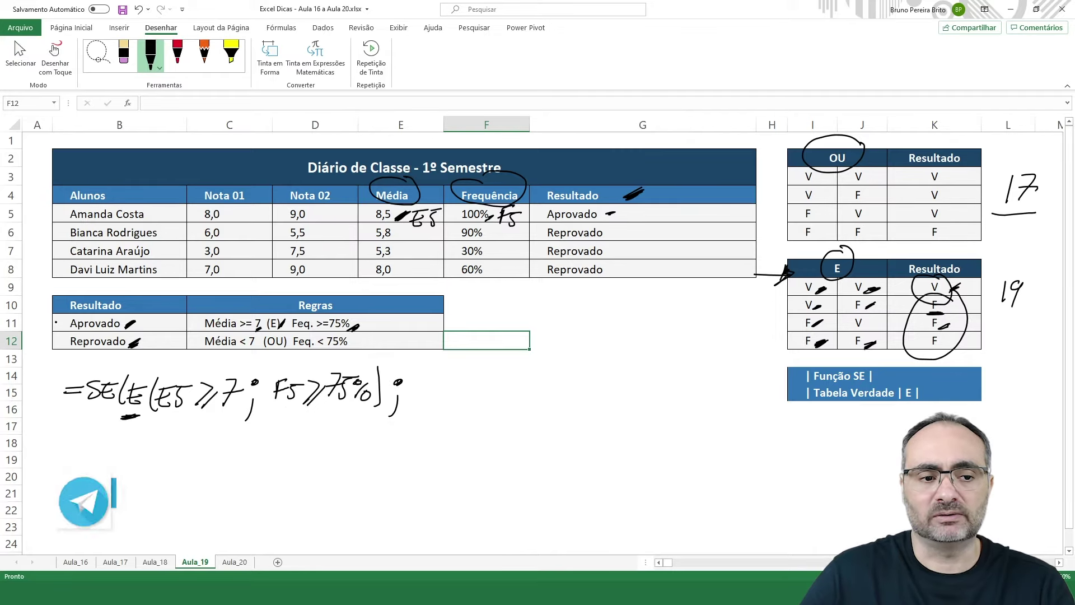
- Label the Aprovado cell as B11, mark both outcome cells, and finish the handwritten formula with B11;B12)
{"action": "mouse_move", "coordinate": [151, 317]}
{"action": "left_mouse_down"}
{"action": "mouse_move", "coordinate": [152, 331]}
{"action": "mouse_move", "coordinate": [168, 331]}
{"action": "left_mouse_up"}
{"action": "mouse_move", "coordinate": [417, 382]}
{"action": "left_mouse_down"}
{"action": "mouse_move", "coordinate": [418, 402]}
{"action": "mouse_move", "coordinate": [448, 401]}
{"action": "left_mouse_up"}
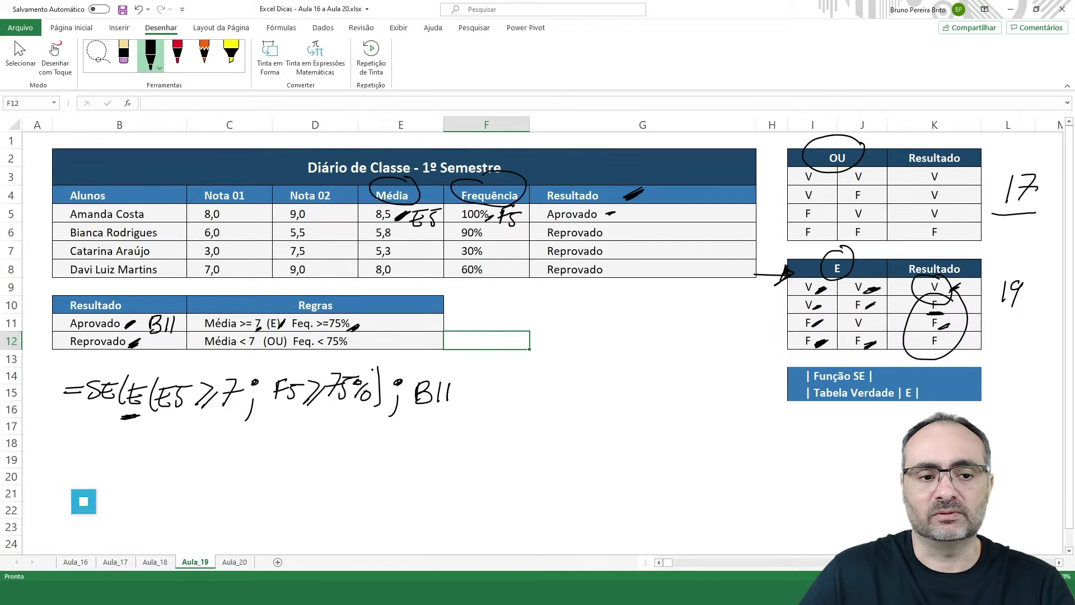
{"action": "left_click_drag", "start_coordinate": [47, 327], "coordinate": [60, 323]}
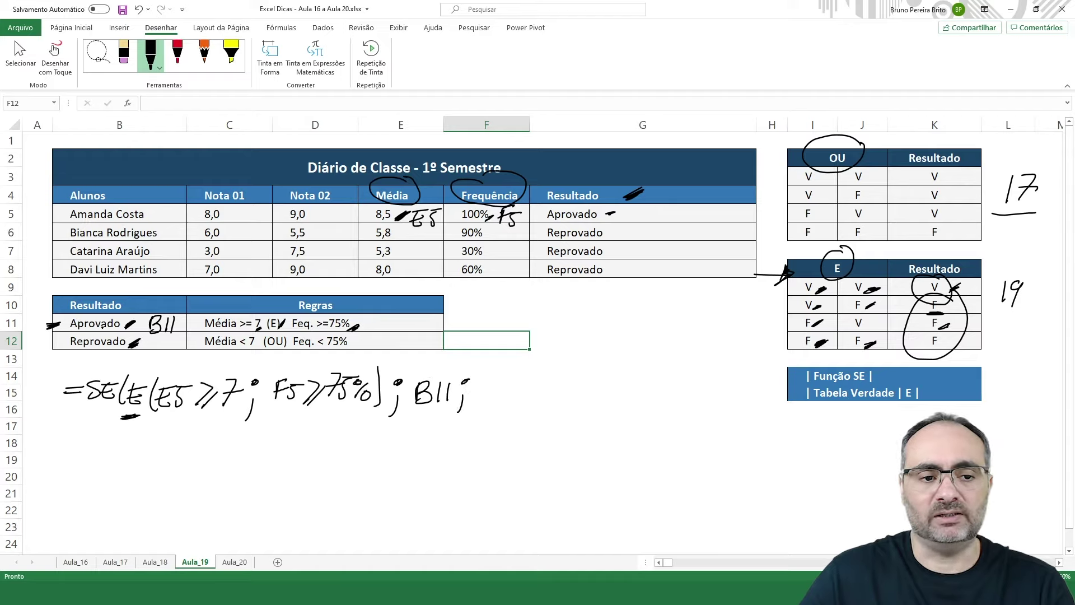
{"action": "mouse_move", "coordinate": [483, 378]}
{"action": "left_mouse_down"}
{"action": "mouse_move", "coordinate": [495, 398]}
{"action": "mouse_move", "coordinate": [526, 399]}
{"action": "mouse_move", "coordinate": [537, 413]}
{"action": "left_mouse_up"}
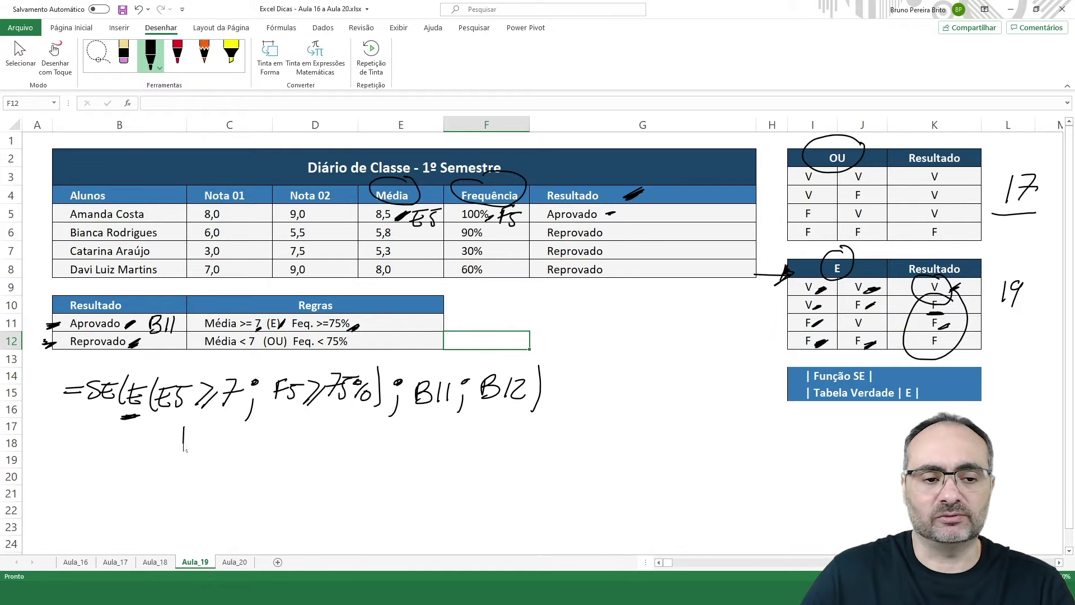
- Write (V) under both conditions with a circled E between them, and draw an arrow from there to B11
{"action": "left_click_drag", "start_coordinate": [174, 426], "coordinate": [172, 444]}
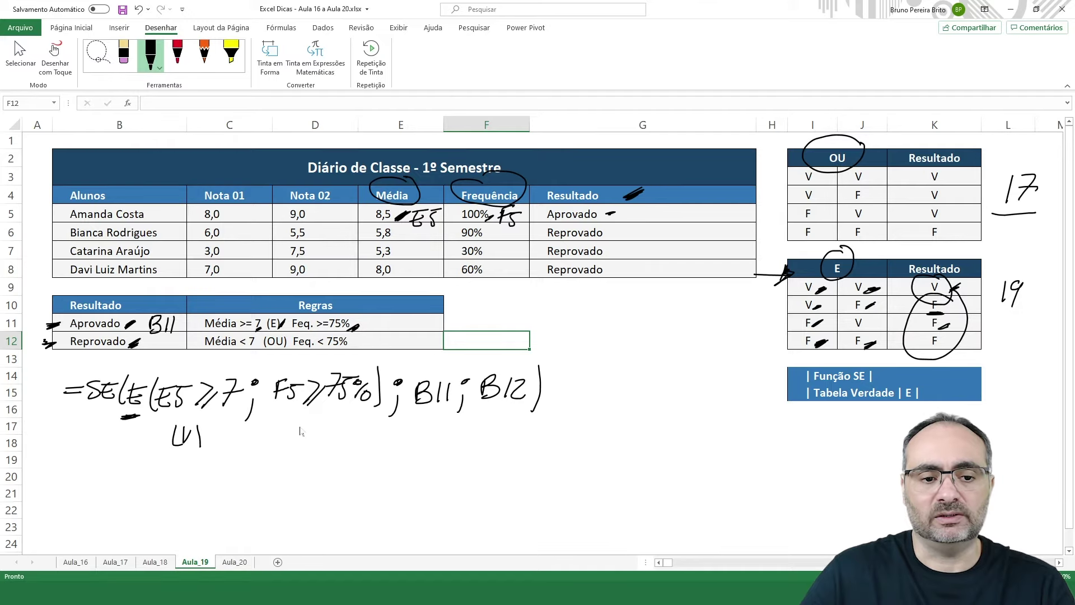
{"action": "mouse_move", "coordinate": [303, 427]}
{"action": "left_mouse_down"}
{"action": "mouse_move", "coordinate": [317, 425]}
{"action": "mouse_move", "coordinate": [320, 446]}
{"action": "left_mouse_up"}
{"action": "left_click_drag", "start_coordinate": [198, 412], "coordinate": [167, 442]}
{"action": "mouse_move", "coordinate": [252, 436]}
{"action": "left_mouse_down"}
{"action": "mouse_move", "coordinate": [240, 450]}
{"action": "mouse_move", "coordinate": [253, 439]}
{"action": "left_mouse_up"}
{"action": "mouse_move", "coordinate": [246, 428]}
{"action": "left_mouse_down"}
{"action": "mouse_move", "coordinate": [229, 446]}
{"action": "mouse_move", "coordinate": [259, 433]}
{"action": "left_mouse_up"}
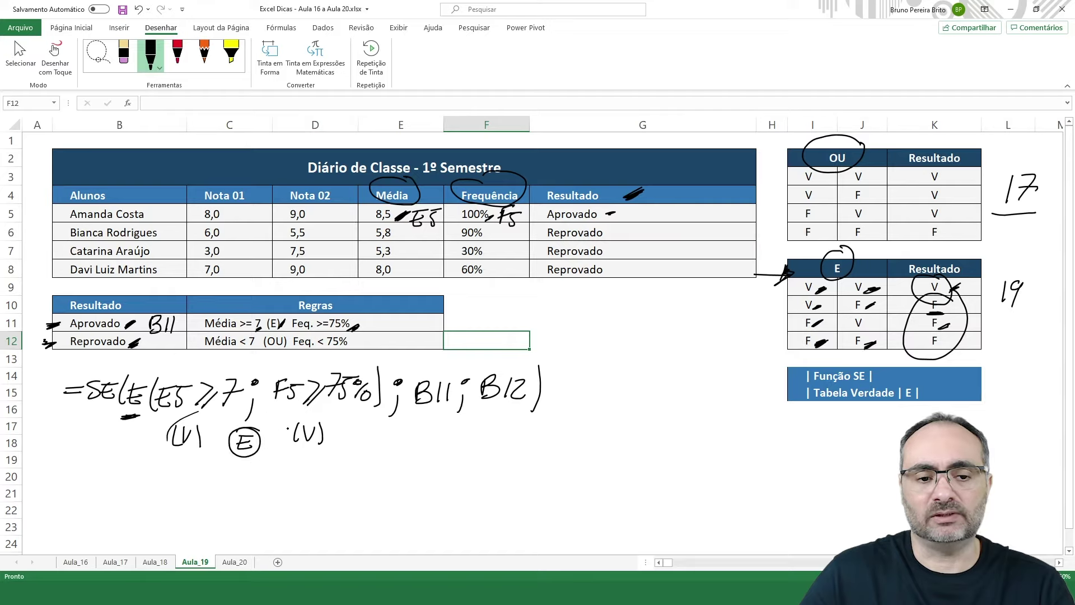
{"action": "mouse_move", "coordinate": [357, 437]}
{"action": "left_mouse_down"}
{"action": "mouse_move", "coordinate": [413, 428]}
{"action": "mouse_move", "coordinate": [419, 415]}
{"action": "left_mouse_up"}
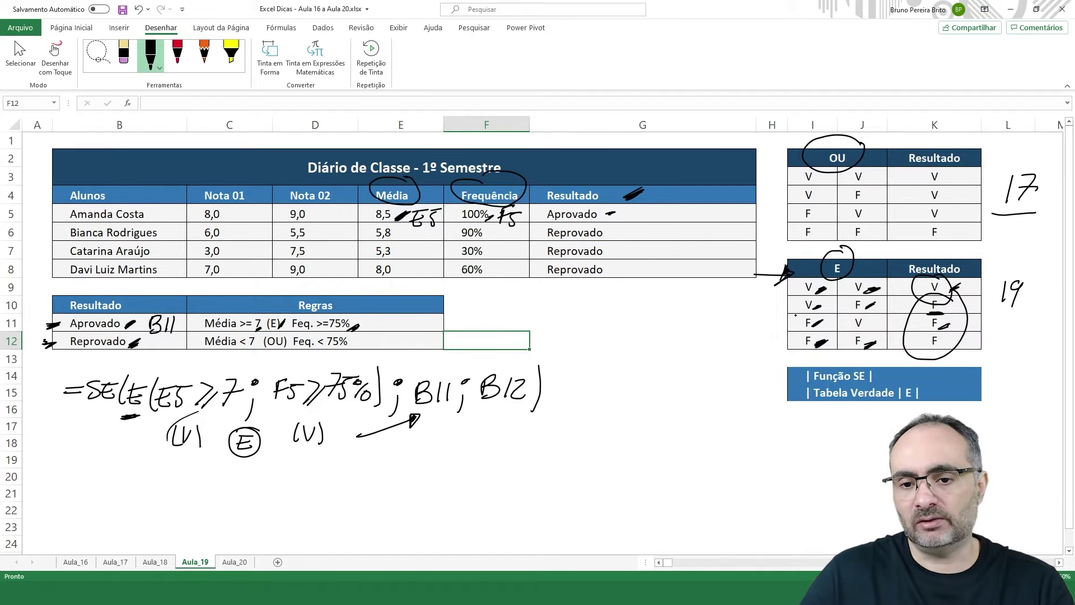
- Bracket the three false rows of the E table, then write a circled F below the formula with an arrow to B12
{"action": "left_click_drag", "start_coordinate": [772, 339], "coordinate": [788, 359]}
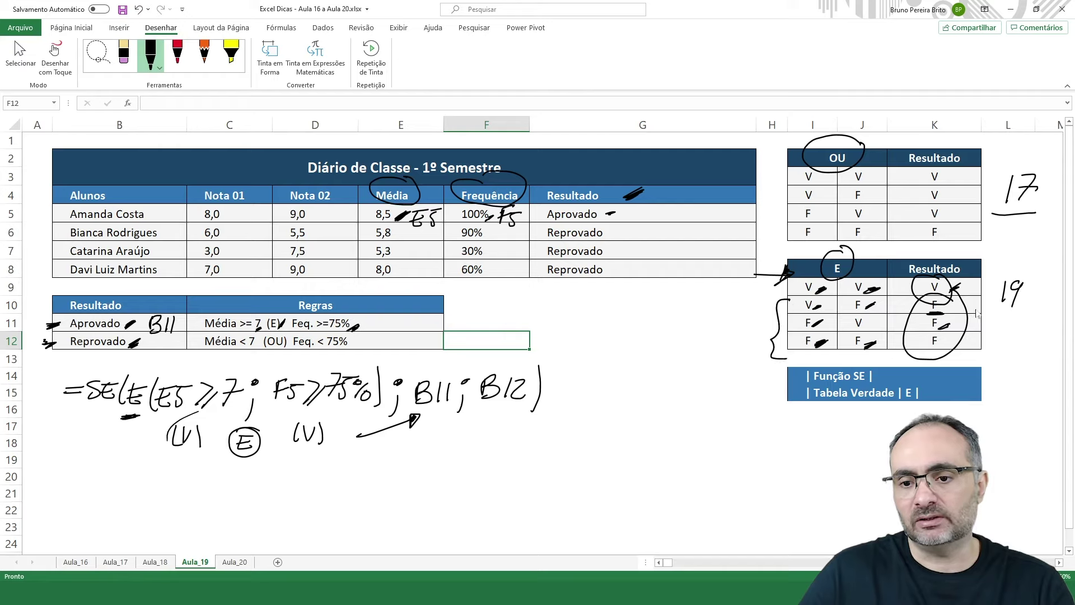
{"action": "left_click_drag", "start_coordinate": [976, 309], "coordinate": [959, 354]}
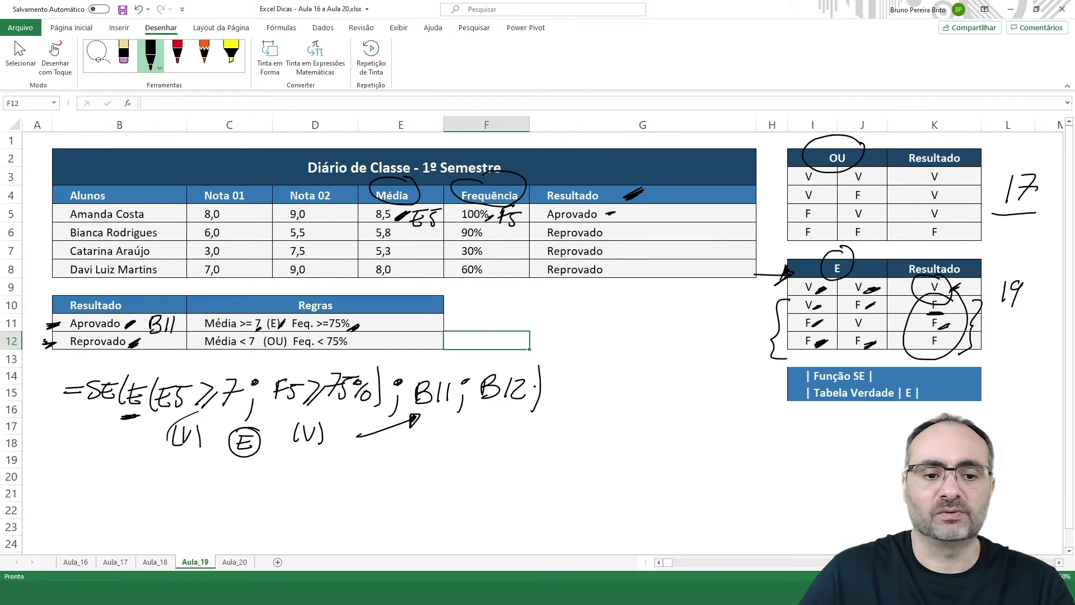
{"action": "left_click_drag", "start_coordinate": [230, 489], "coordinate": [228, 507]}
{"action": "mouse_move", "coordinate": [227, 487]}
{"action": "left_mouse_down"}
{"action": "mouse_move", "coordinate": [241, 485]}
{"action": "mouse_move", "coordinate": [238, 494]}
{"action": "left_mouse_up"}
{"action": "mouse_move", "coordinate": [250, 481]}
{"action": "left_mouse_down"}
{"action": "mouse_move", "coordinate": [212, 507]}
{"action": "mouse_move", "coordinate": [253, 488]}
{"action": "left_mouse_up"}
{"action": "mouse_move", "coordinate": [440, 442]}
{"action": "left_mouse_down"}
{"action": "mouse_move", "coordinate": [262, 507]}
{"action": "mouse_move", "coordinate": [490, 430]}
{"action": "mouse_move", "coordinate": [478, 443]}
{"action": "left_mouse_up"}
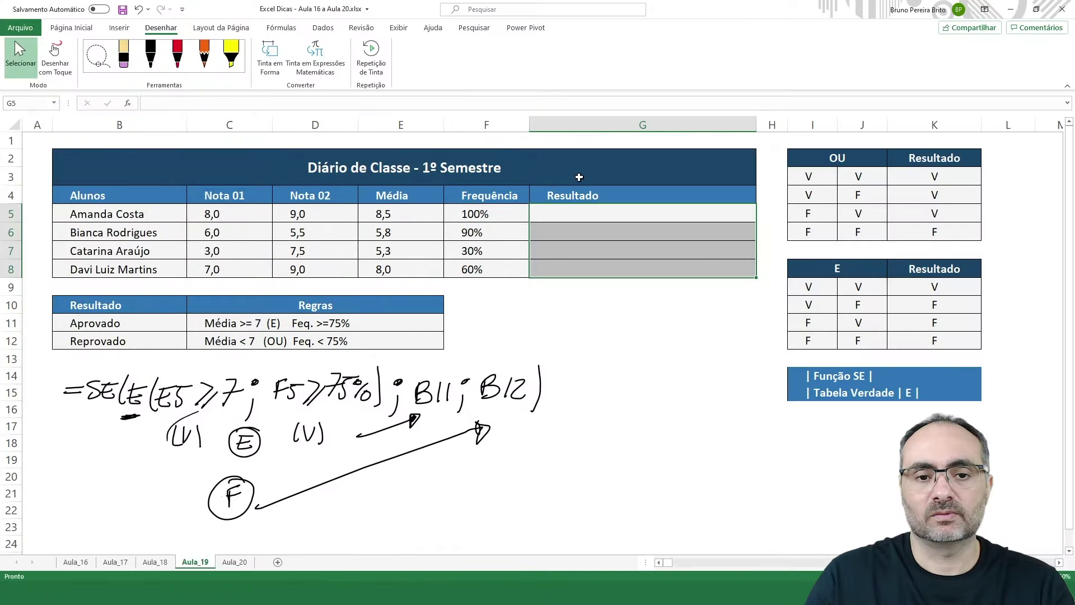
{"action": "left_click", "coordinate": [582, 170]}
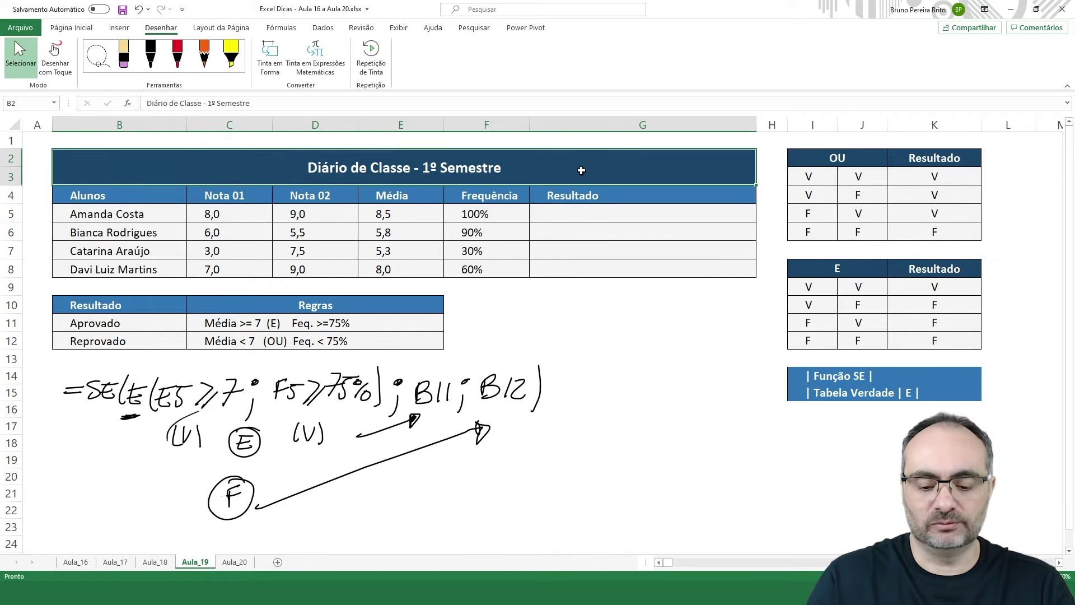
- Start a SE formula in the first student's Resultado cell, nesting E with the average condition E5>=7
{"action": "left_click", "coordinate": [587, 216]}
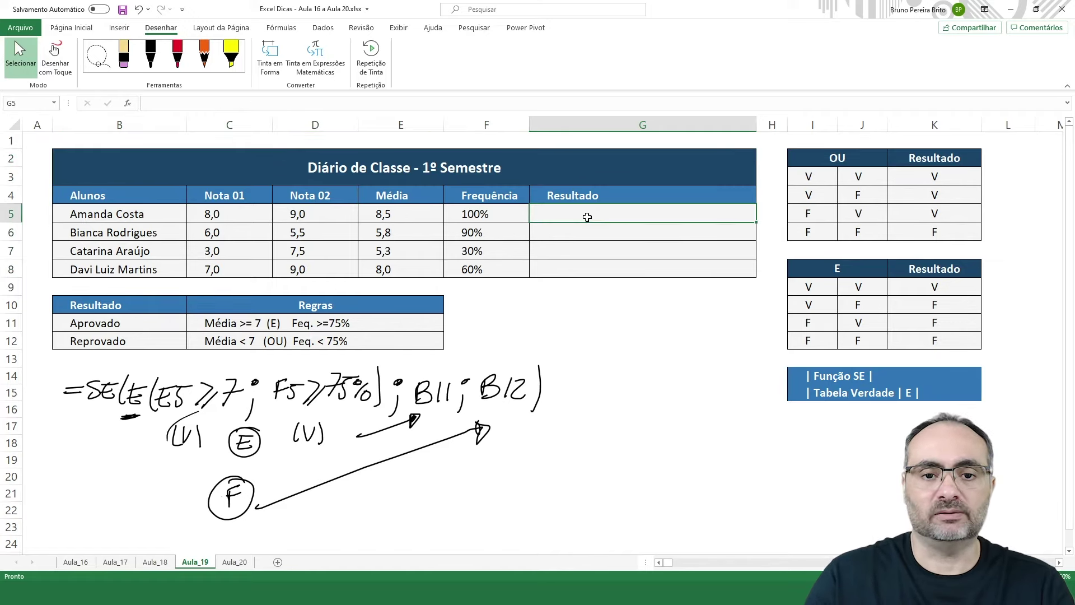
{"action": "type", "text": "="}
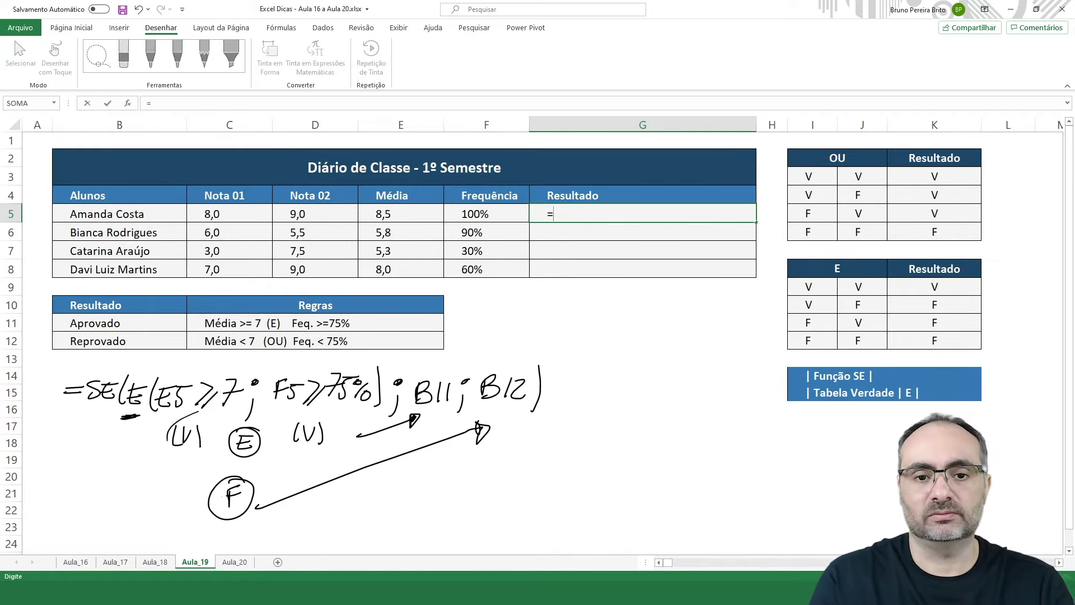
{"action": "type", "text": "se"}
{"action": "key", "text": "Tab"}
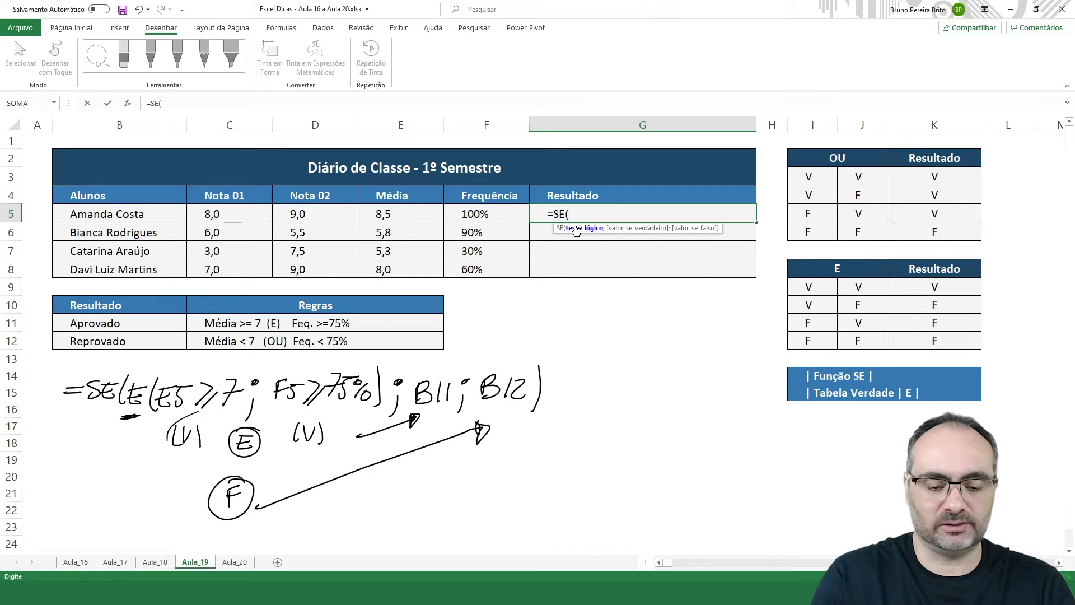
{"action": "type", "text": "e"}
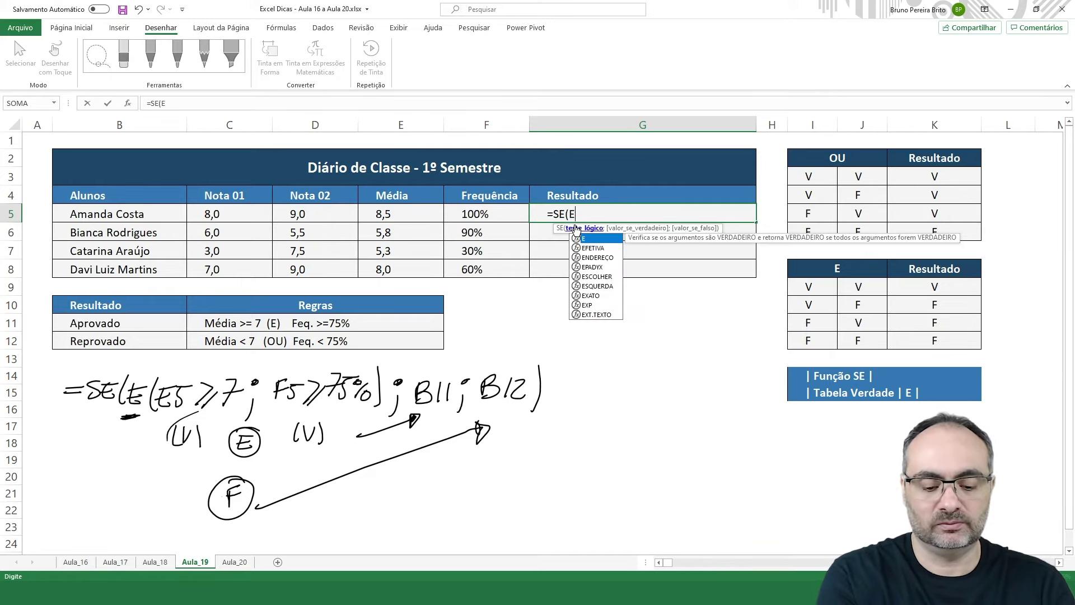
{"action": "key", "text": "Tab"}
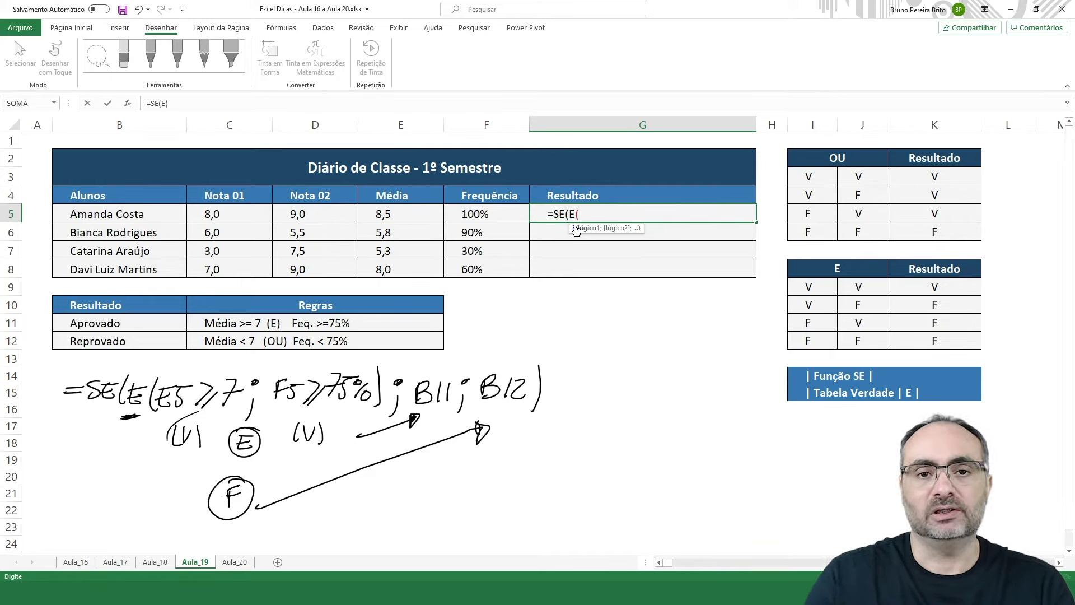
{"action": "left_click", "coordinate": [372, 214]}
{"action": "type", "text": ">"}
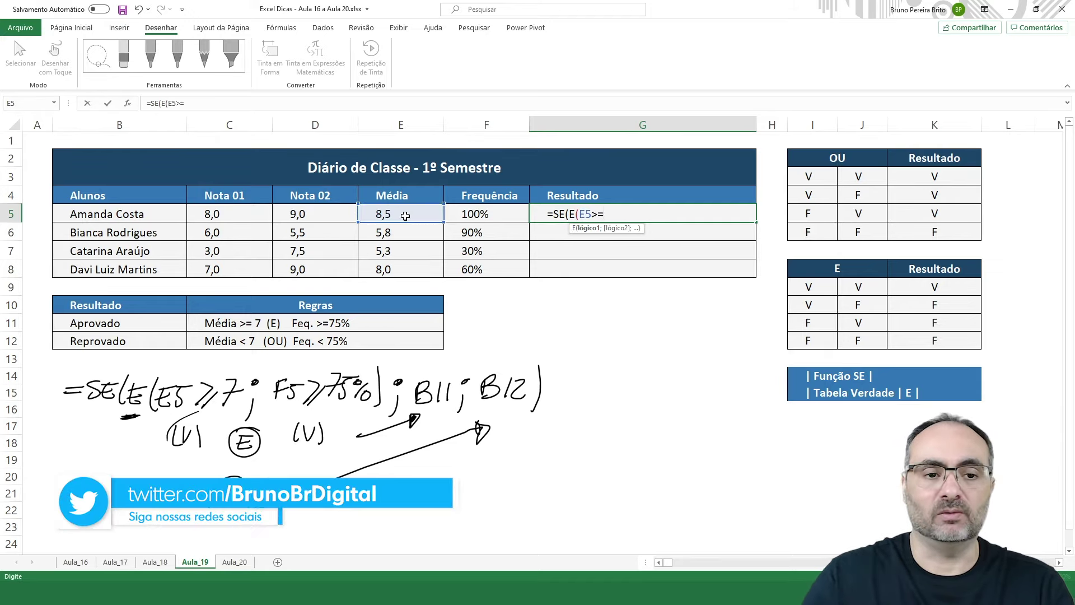
{"action": "type", "text": "="}
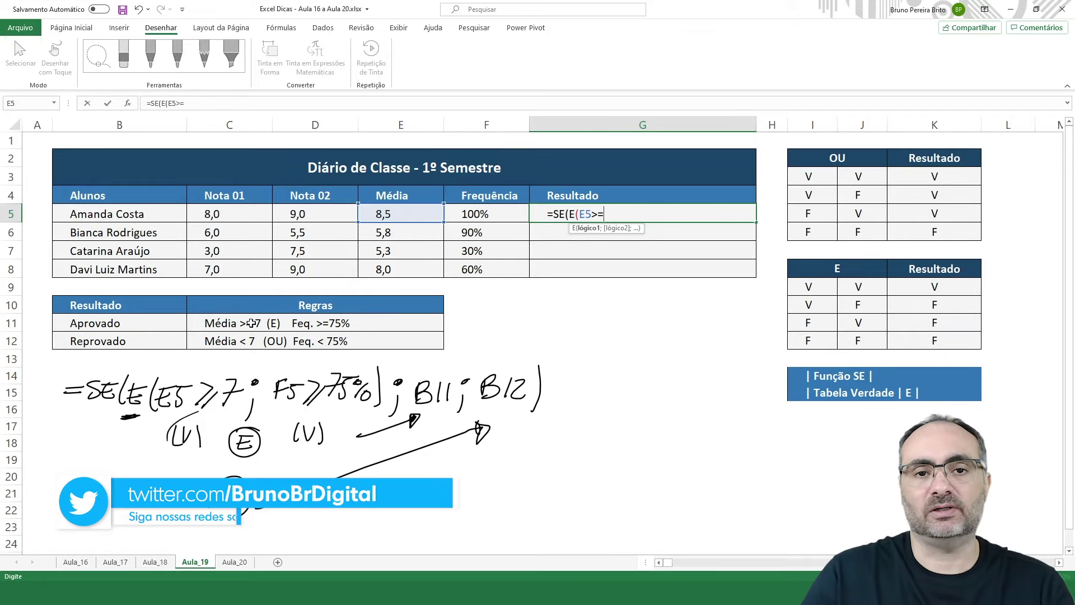
{"action": "type", "text": "7"}
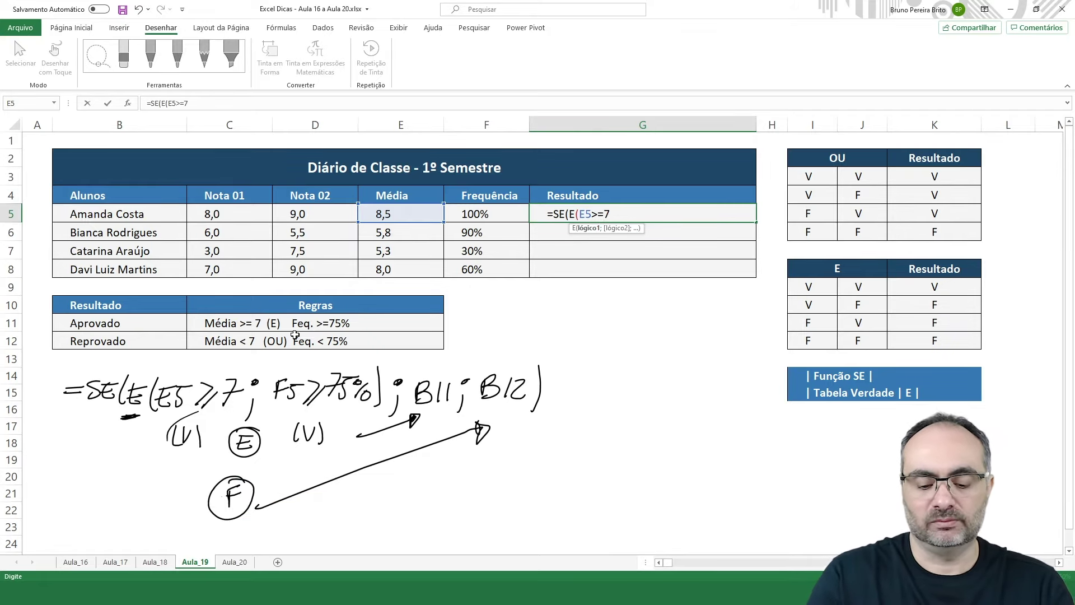
- Add the attendance condition F5>=75% as the second E argument, close the E function, and try to commit the formula
{"action": "type", "text": ";"}
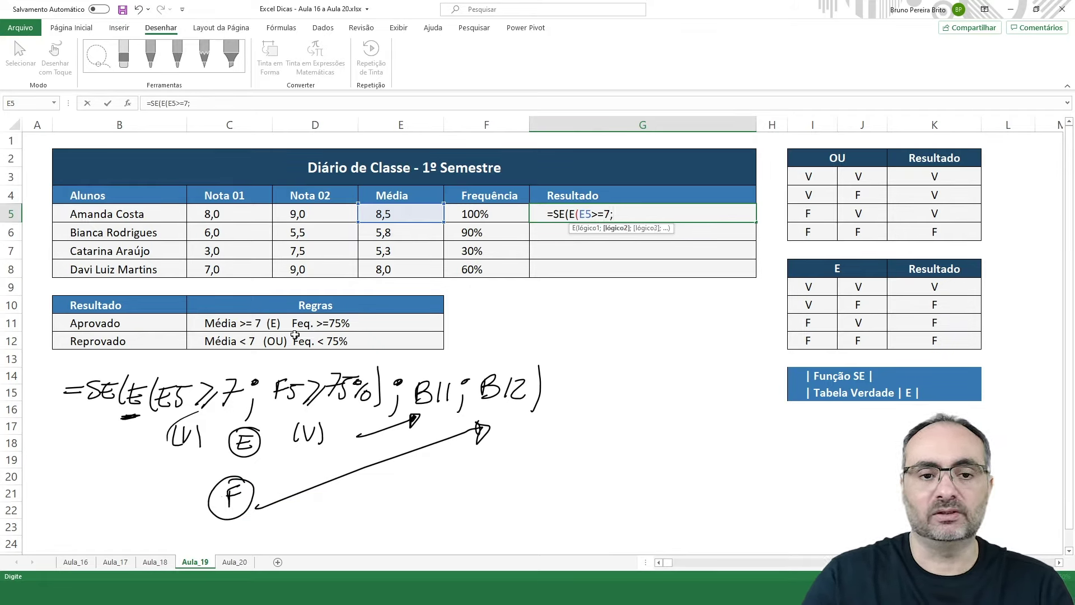
{"action": "left_click", "coordinate": [486, 216]}
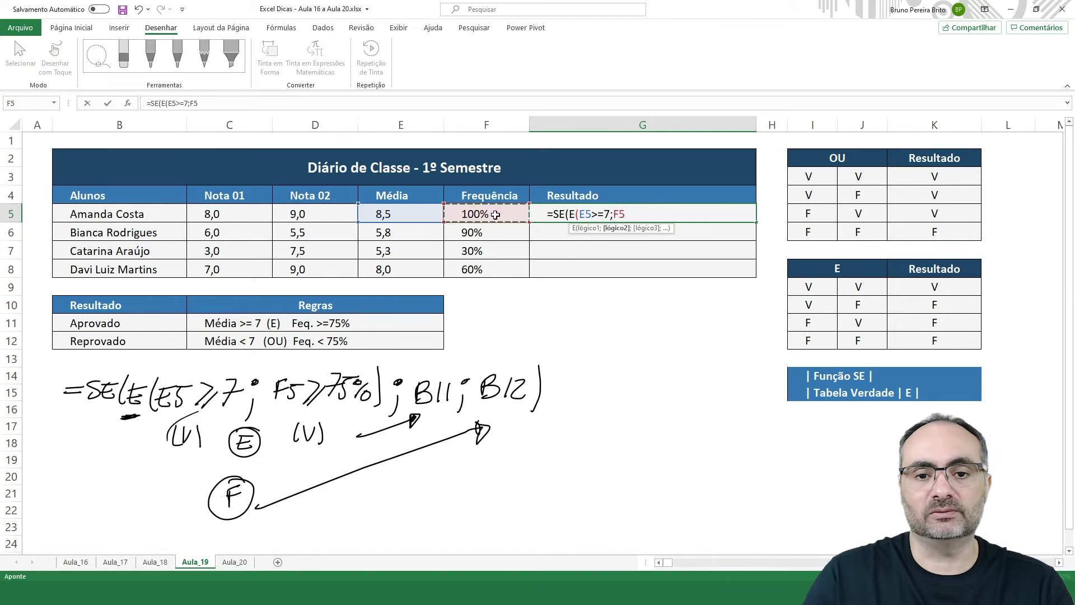
{"action": "type", "text": ">"}
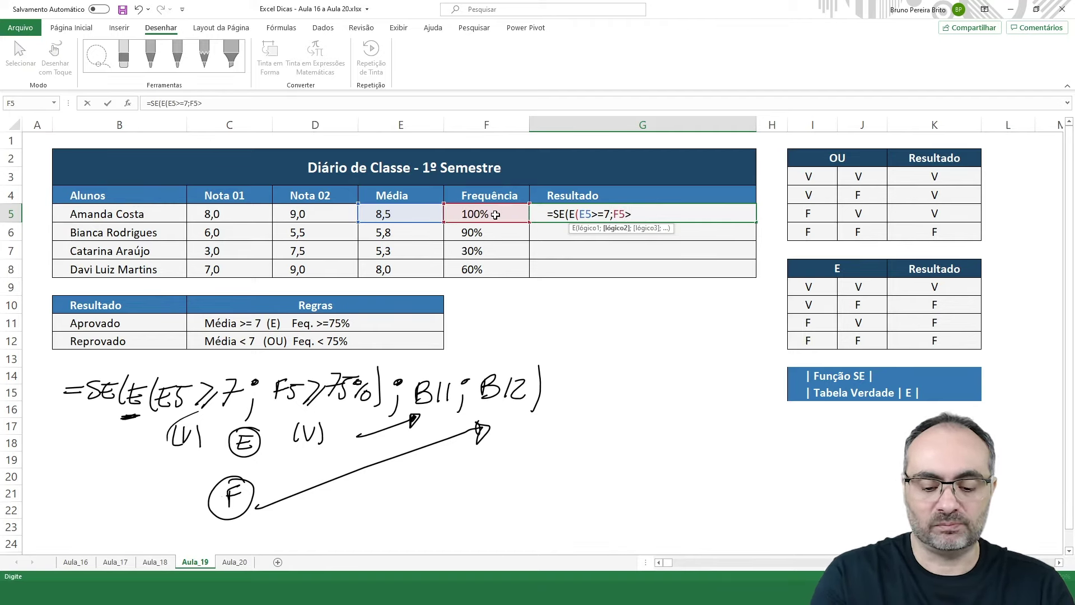
{"action": "type", "text": "="}
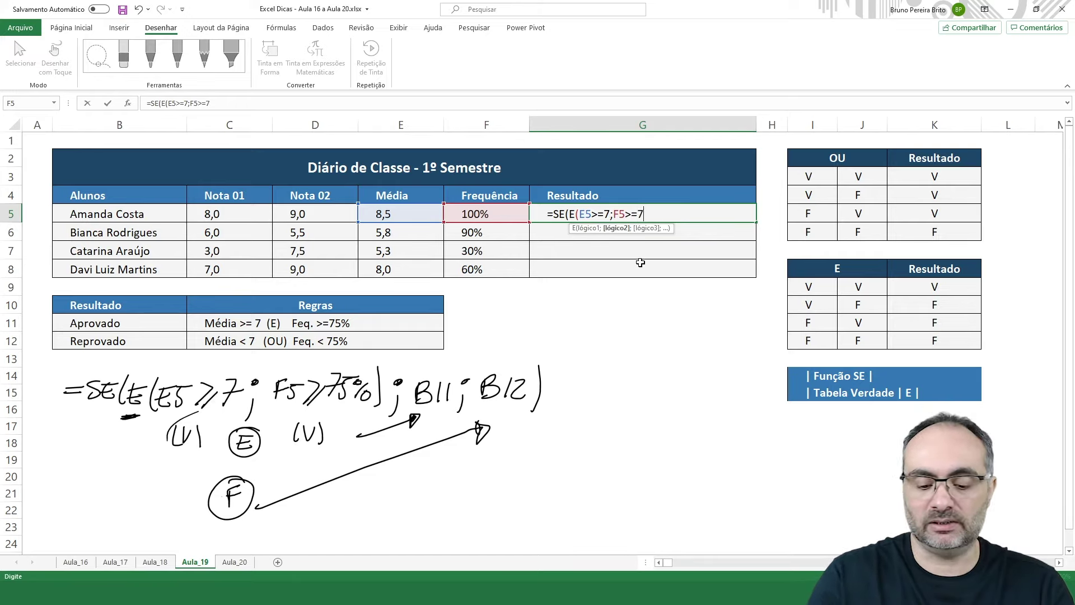
{"action": "type", "text": "75%)"}
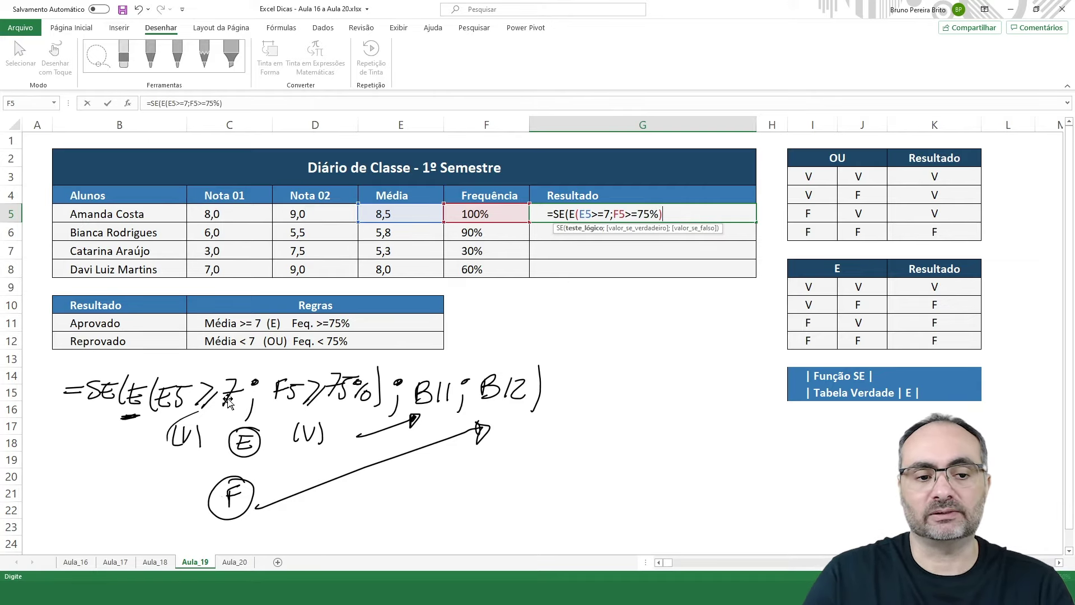
{"action": "key", "text": "Return"}
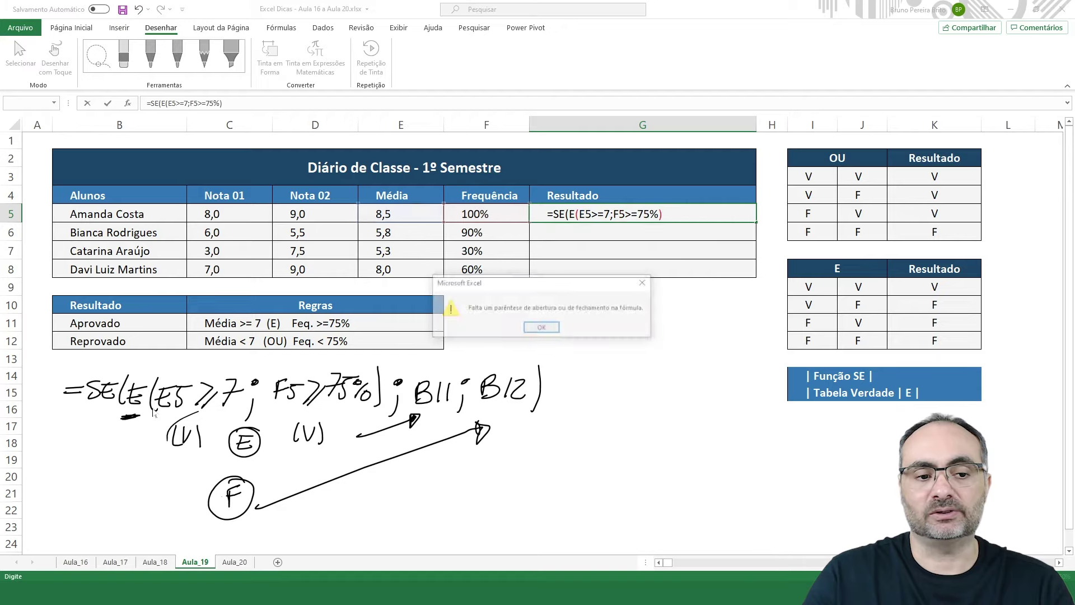
{"action": "left_click", "coordinate": [541, 328]}
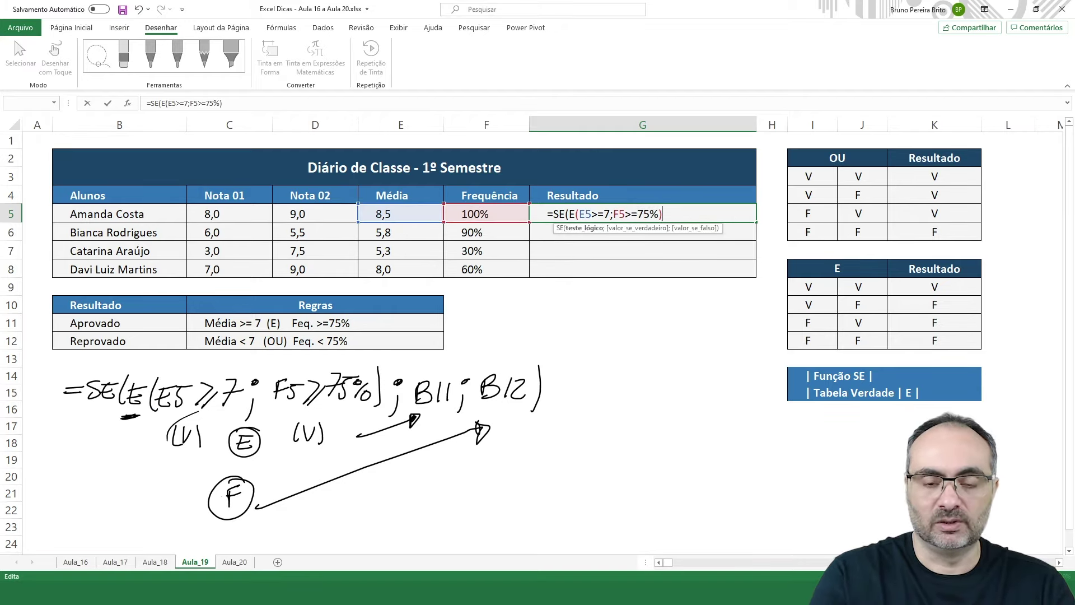
- Complete the SE formula with B11 as the true result and B12 as the false result, and enter it
{"action": "type", "text": ";"}
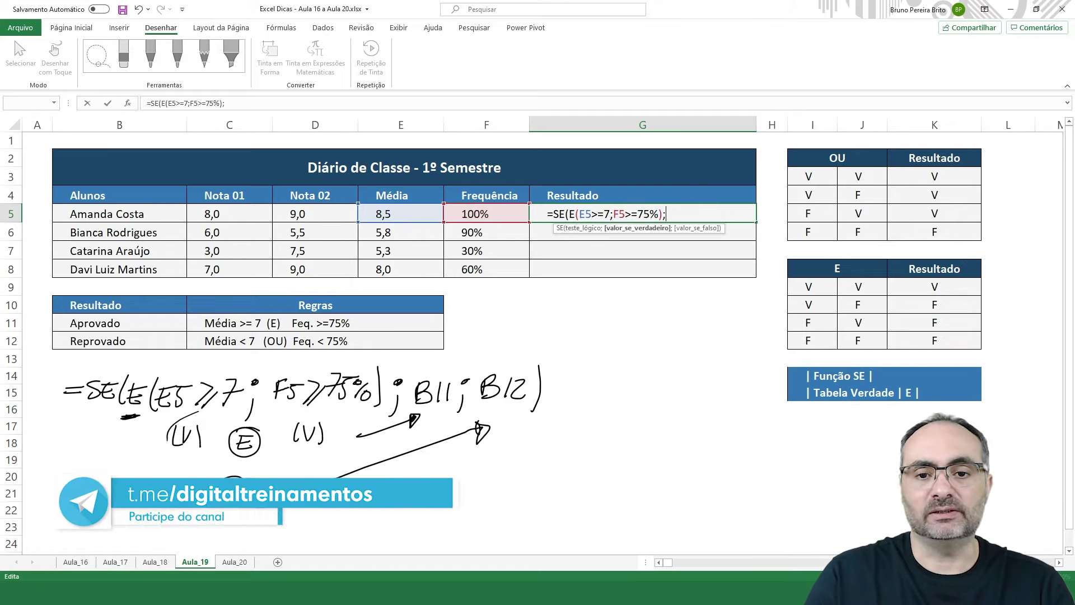
{"action": "left_click", "coordinate": [113, 325]}
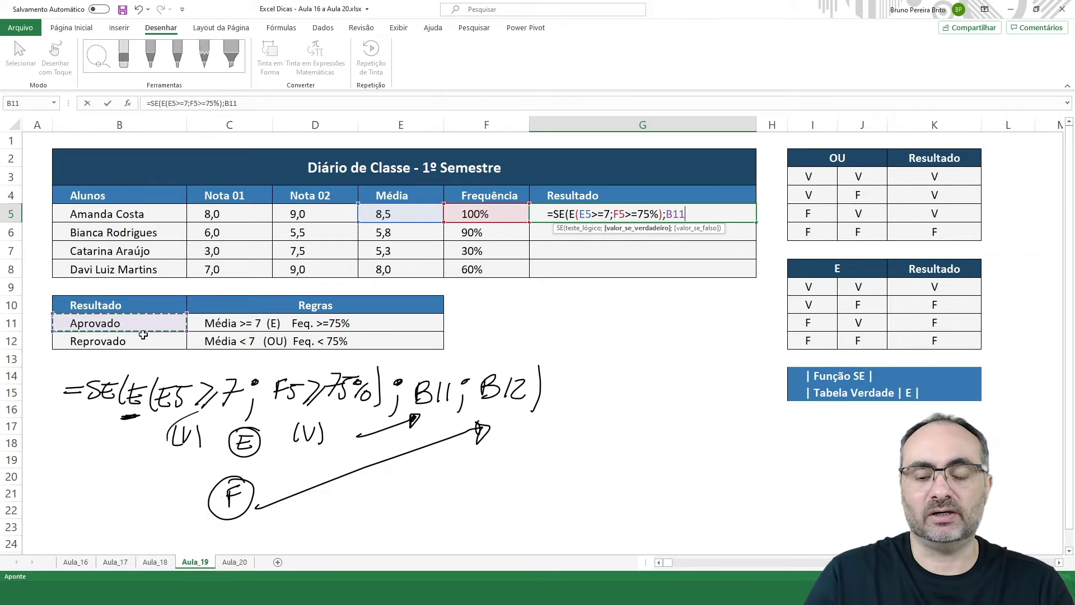
{"action": "type", "text": ";"}
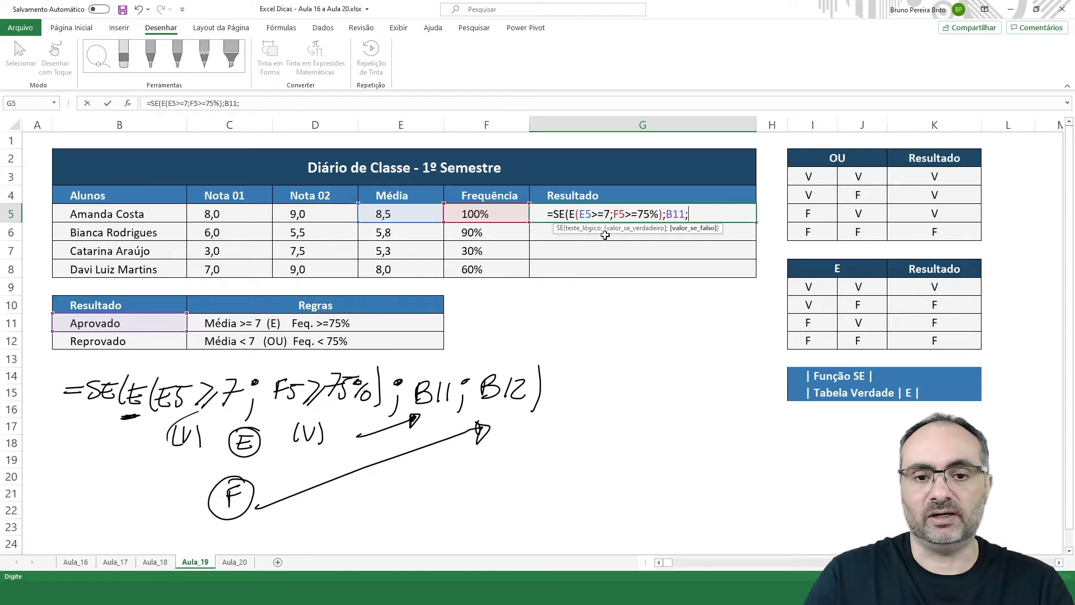
{"action": "left_click", "coordinate": [145, 344]}
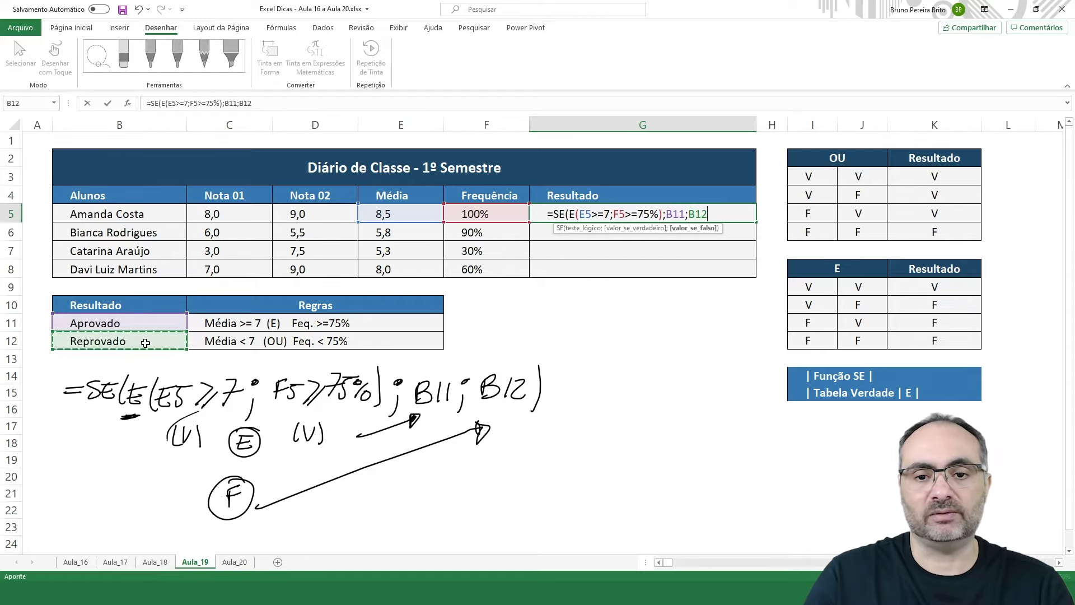
{"action": "type", "text": ")"}
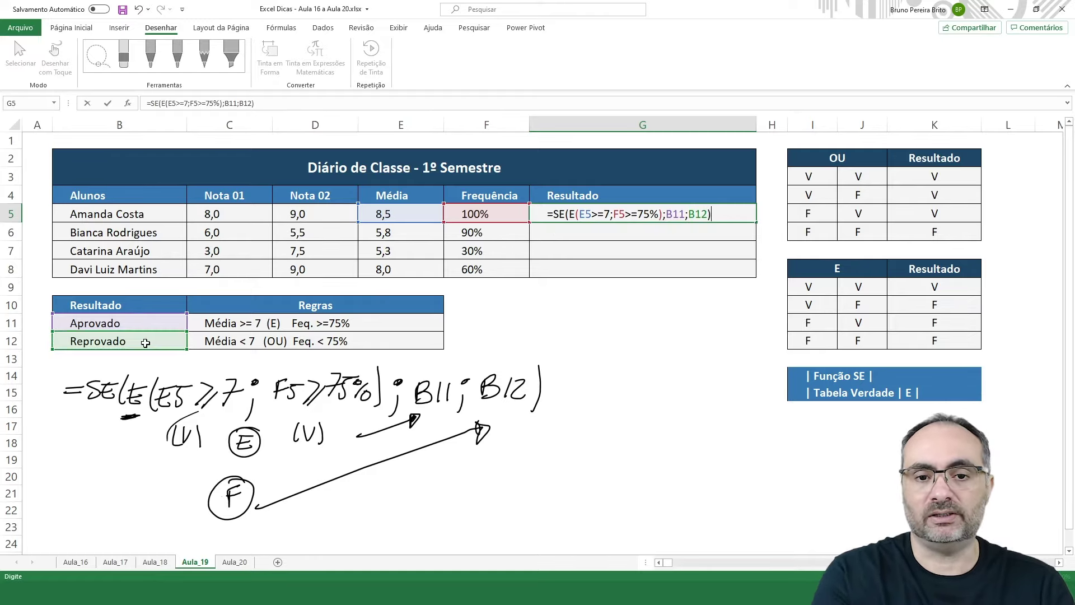
{"action": "key", "text": "Return"}
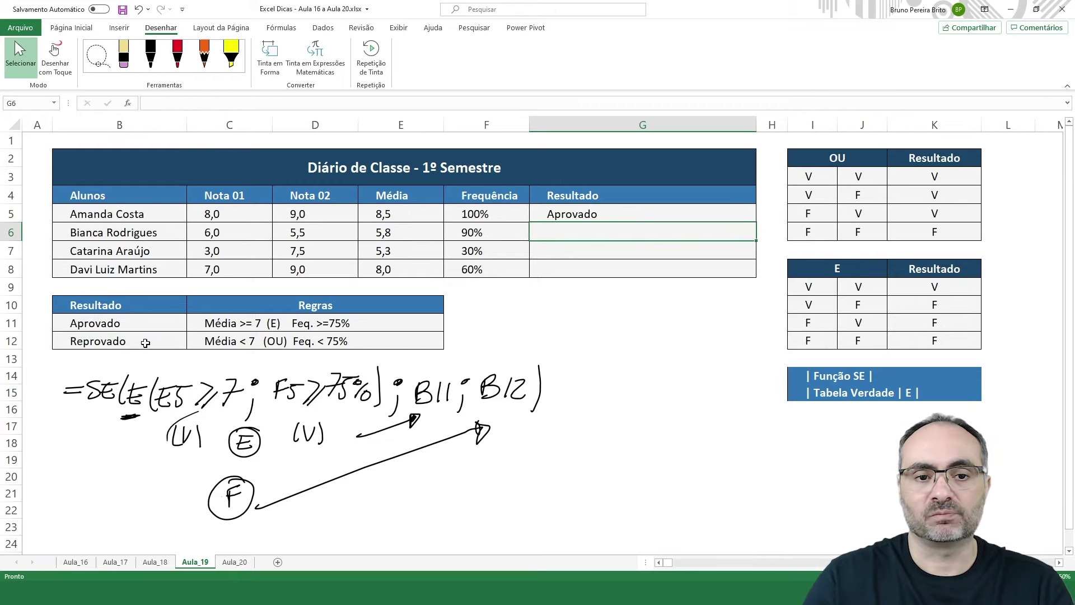
- Test the formula by setting the first student's Frequência to 50%, and compare its result with the V–F row of the E table
{"action": "left_click", "coordinate": [405, 218]}
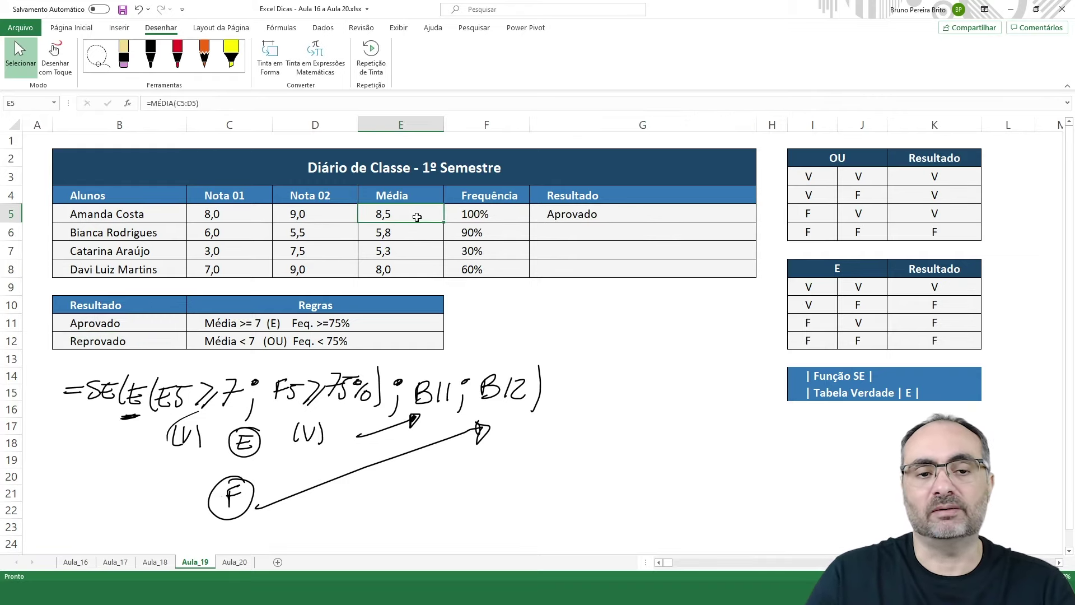
{"action": "left_click", "coordinate": [501, 215]}
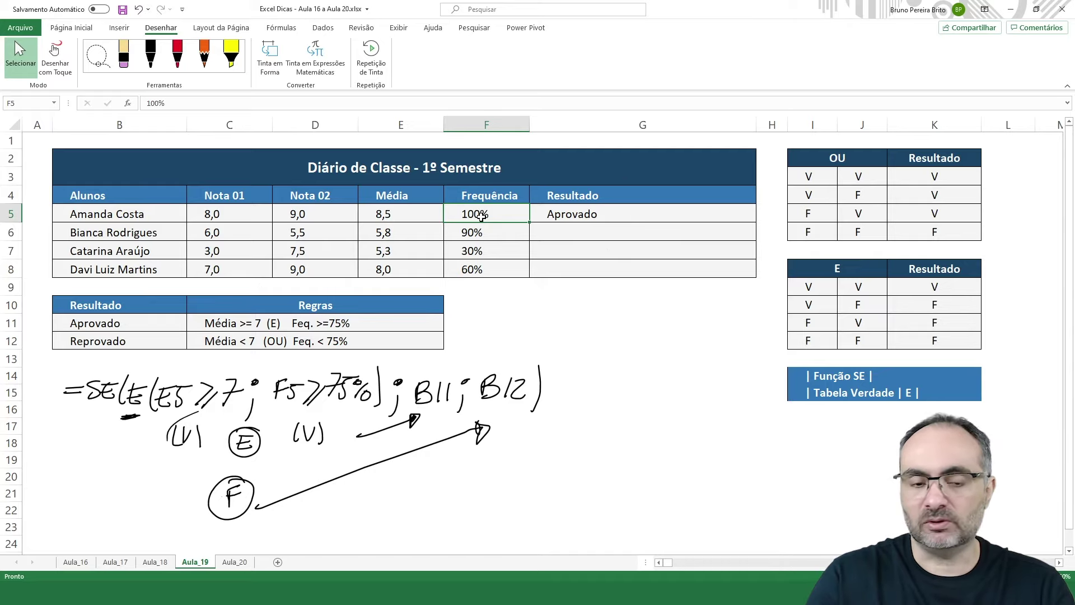
{"action": "type", "text": "50"}
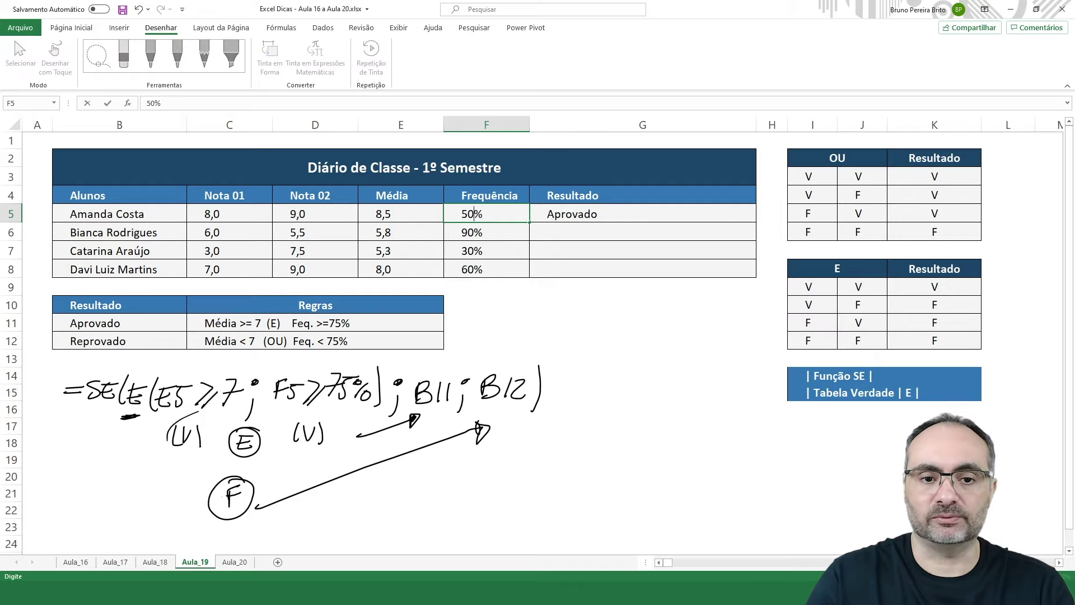
{"action": "key", "text": "Return"}
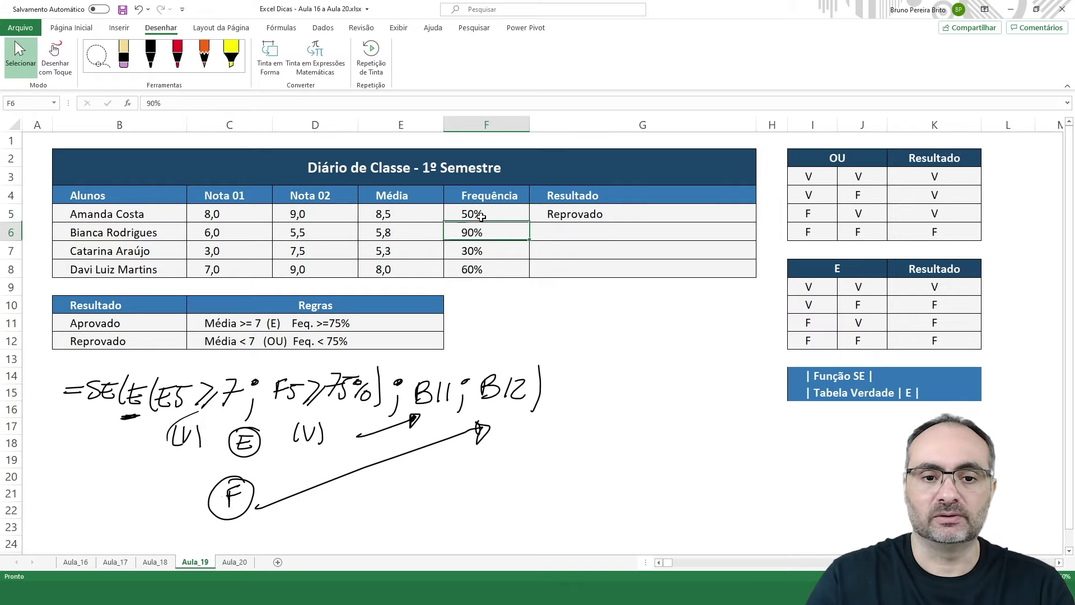
{"action": "left_click", "coordinate": [619, 210]}
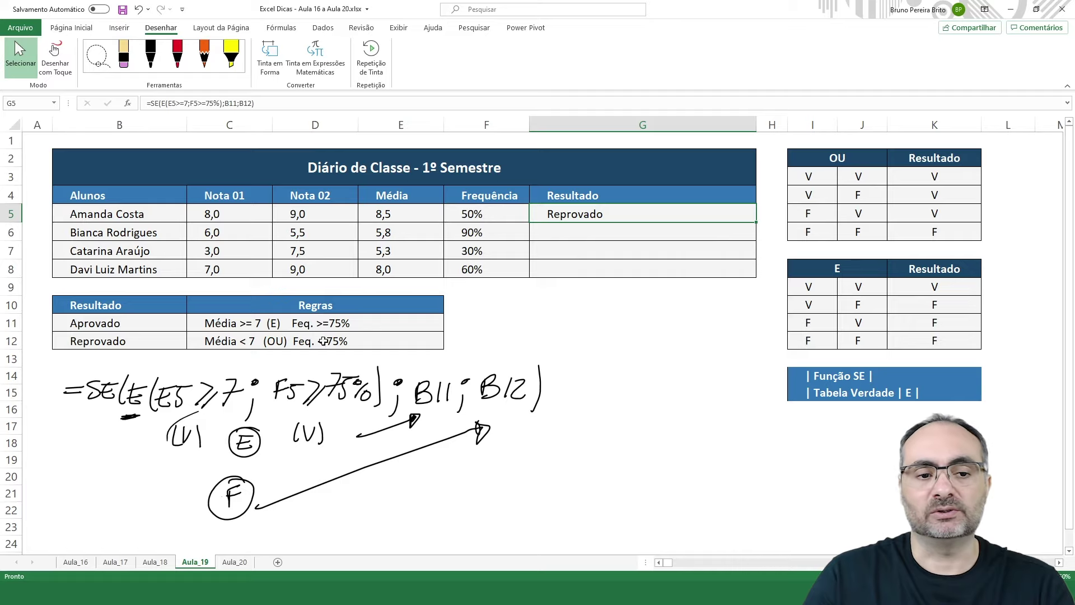
{"action": "left_click_drag", "start_coordinate": [819, 304], "coordinate": [857, 304]}
{"action": "left_click", "coordinate": [949, 303]}
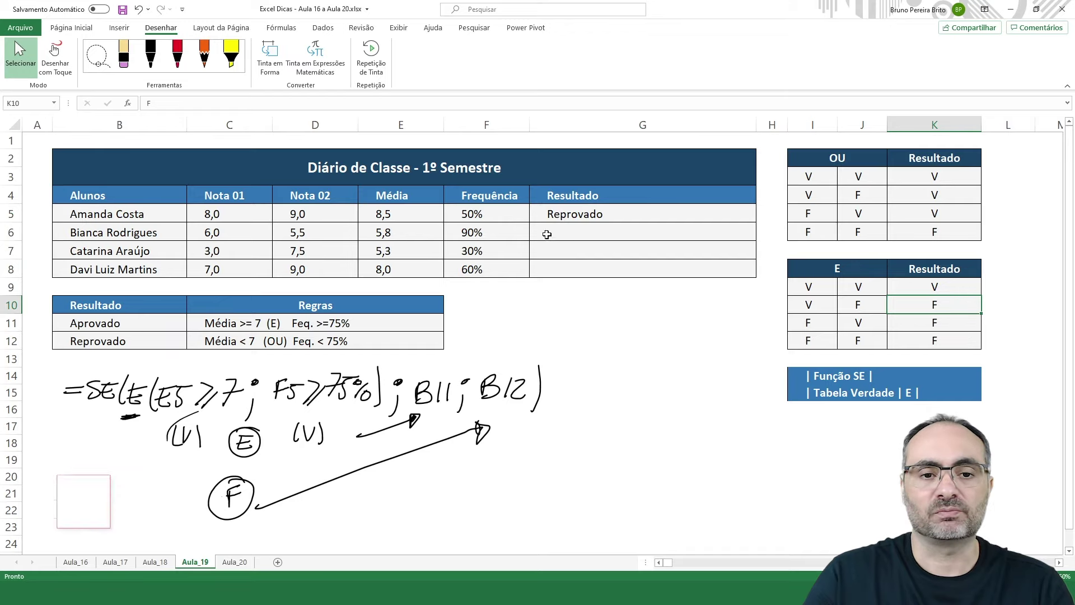
- Set the first student's Frequência back to 100%
{"action": "left_click", "coordinate": [504, 214]}
{"action": "type", "text": "100"}
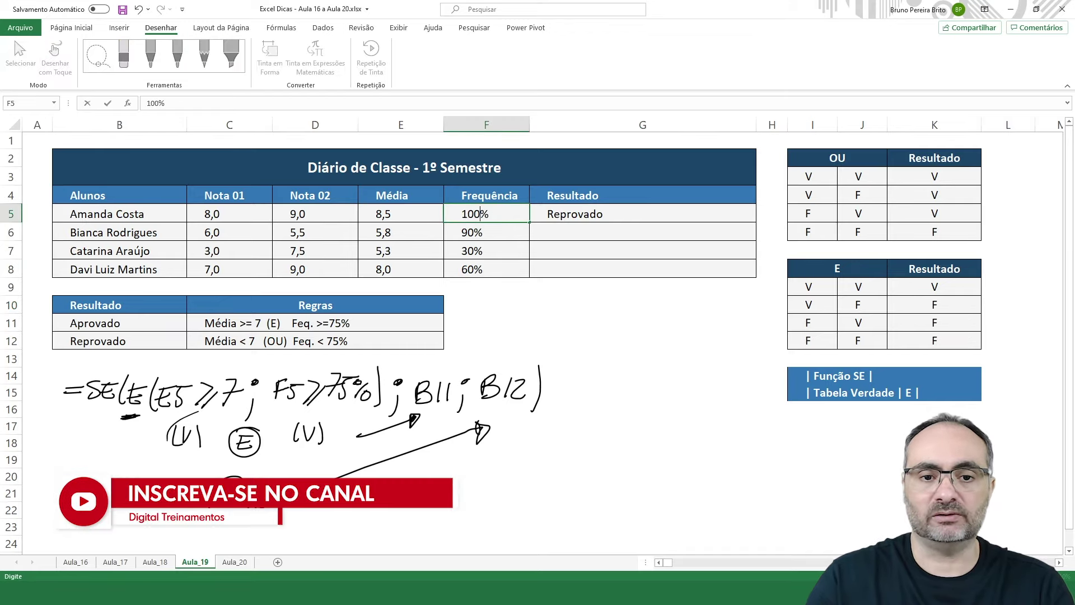
{"action": "key", "text": "Return"}
- Test the formula by setting the first student's Nota 01 to 2, and compare its result with the F–V row of the E table
{"action": "left_click", "coordinate": [240, 212]}
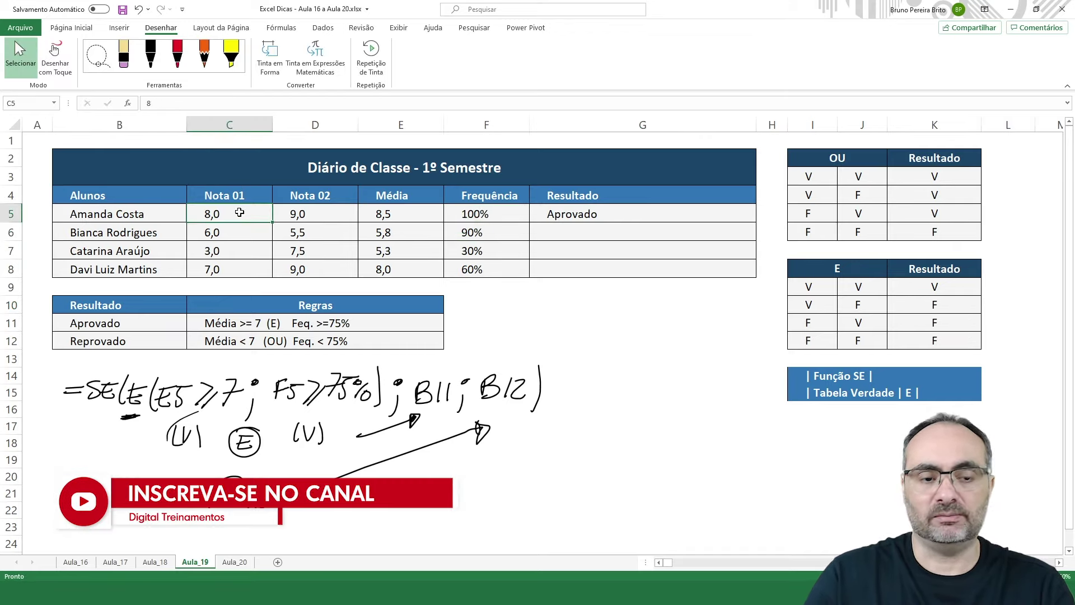
{"action": "type", "text": "2"}
{"action": "key", "text": "Return"}
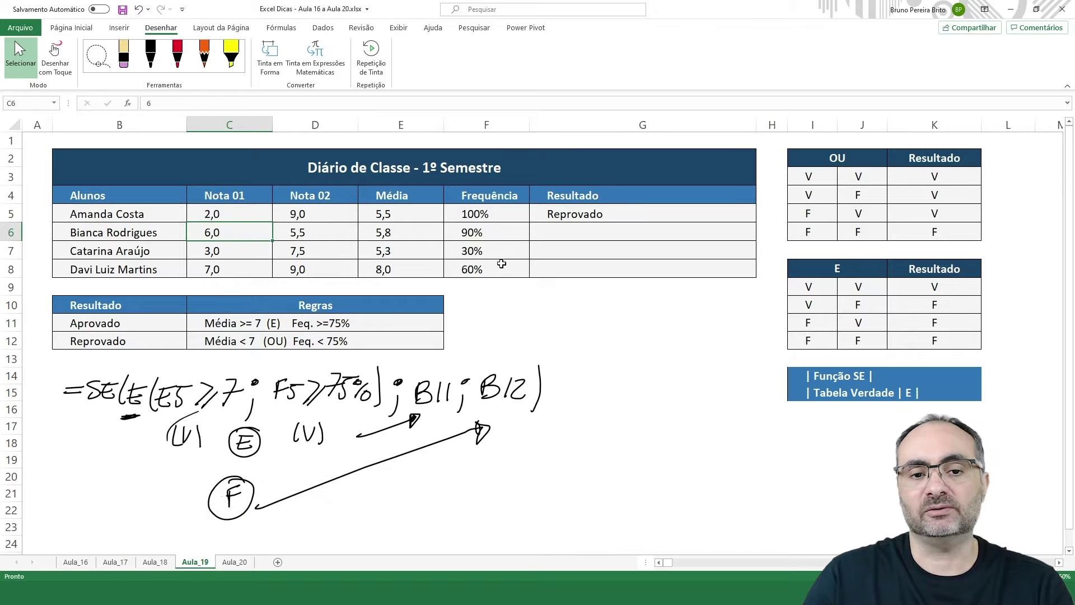
{"action": "left_click", "coordinate": [815, 324]}
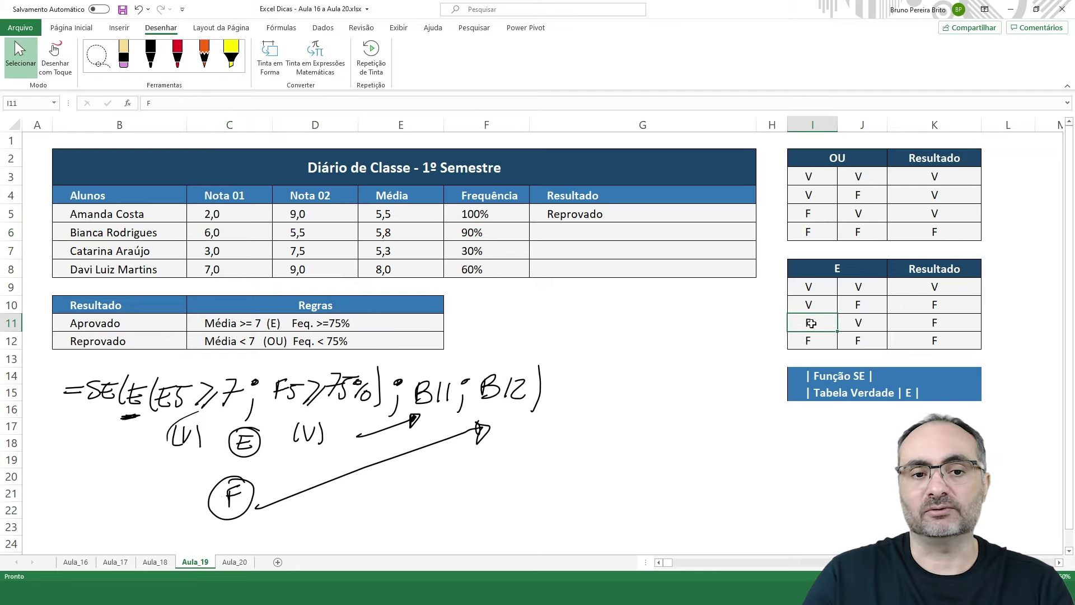
{"action": "left_click", "coordinate": [873, 321]}
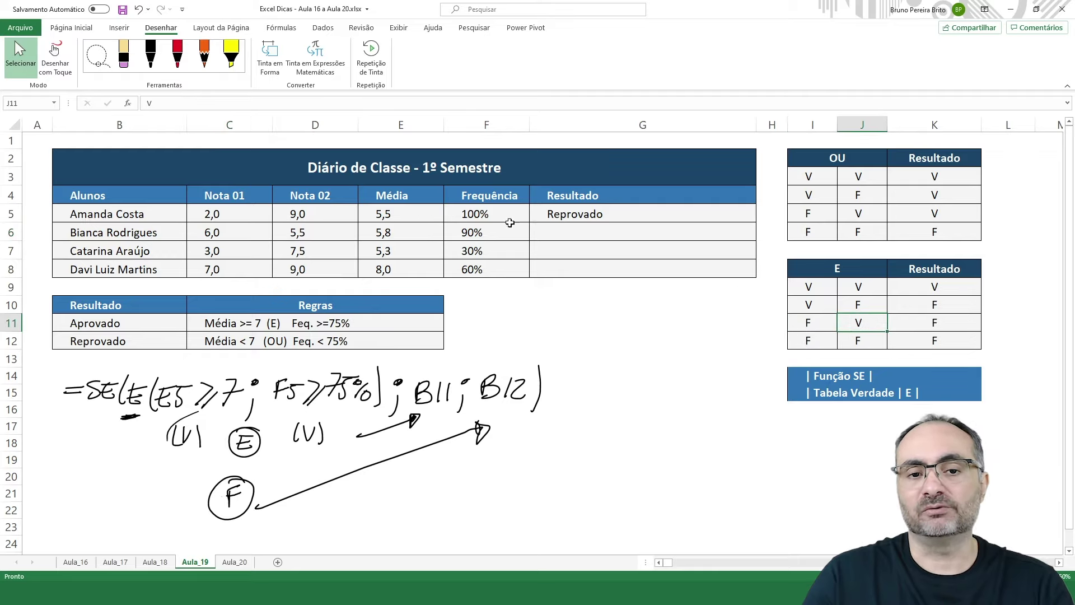
{"action": "left_click", "coordinate": [952, 324]}
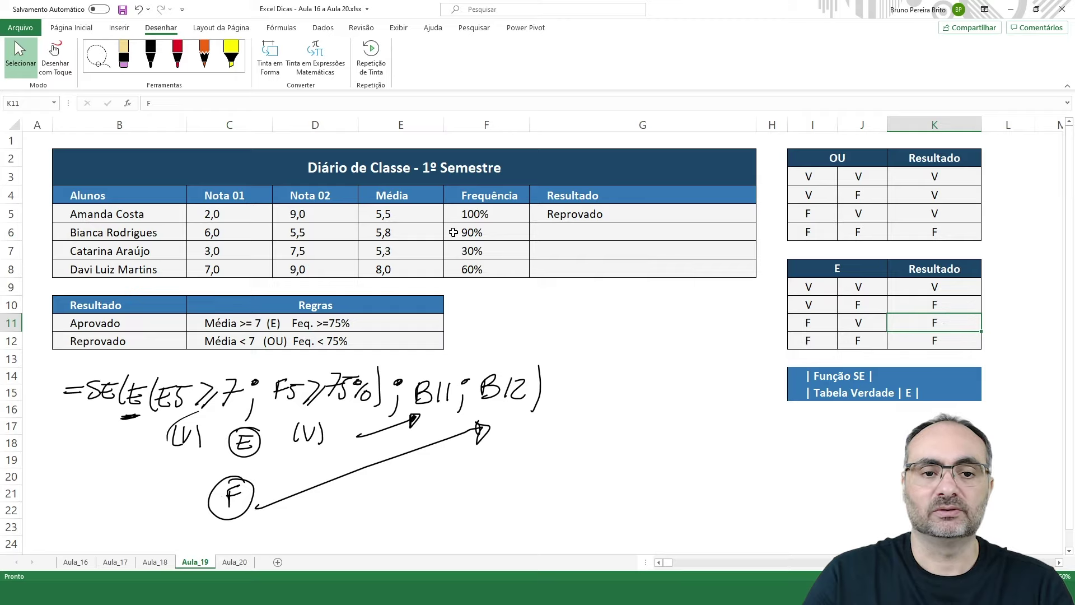
{"action": "left_click", "coordinate": [411, 218]}
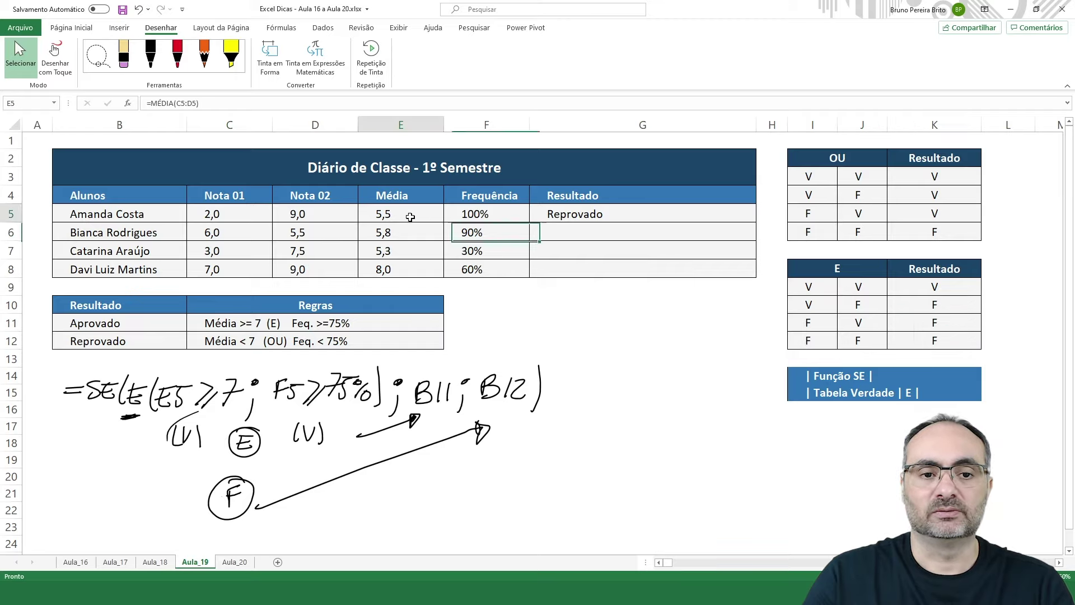
- Set the first student's Nota 01 back to 8
{"action": "left_click", "coordinate": [231, 213]}
{"action": "type", "text": "8"}
{"action": "key", "text": "Return"}
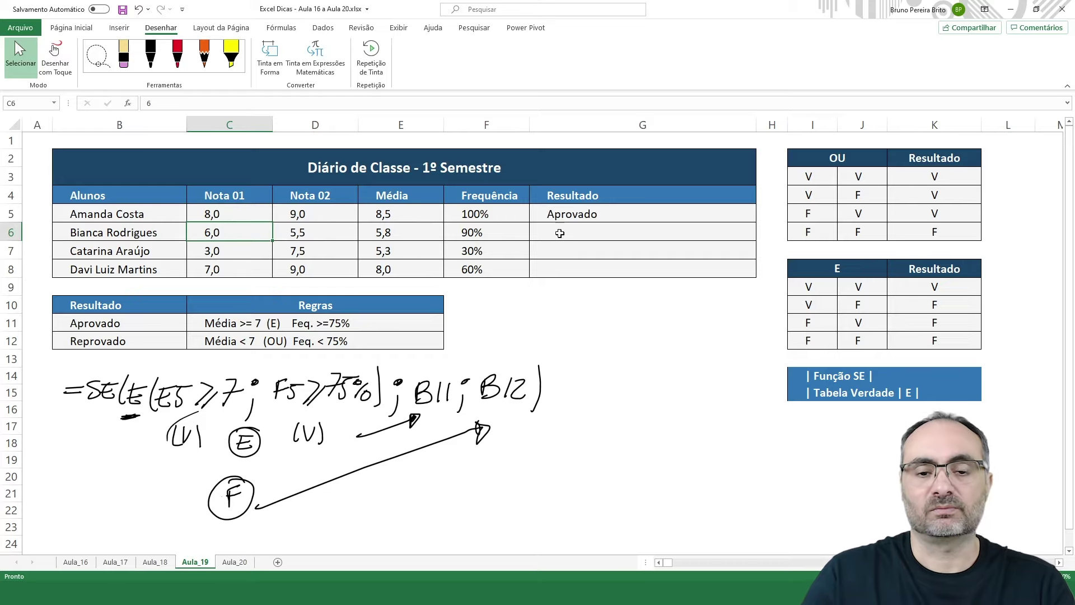
- Edit the Resultado formula in G5 so that its value-if-true reference to B11 becomes absolute, $B$11
{"action": "left_click", "coordinate": [633, 209]}
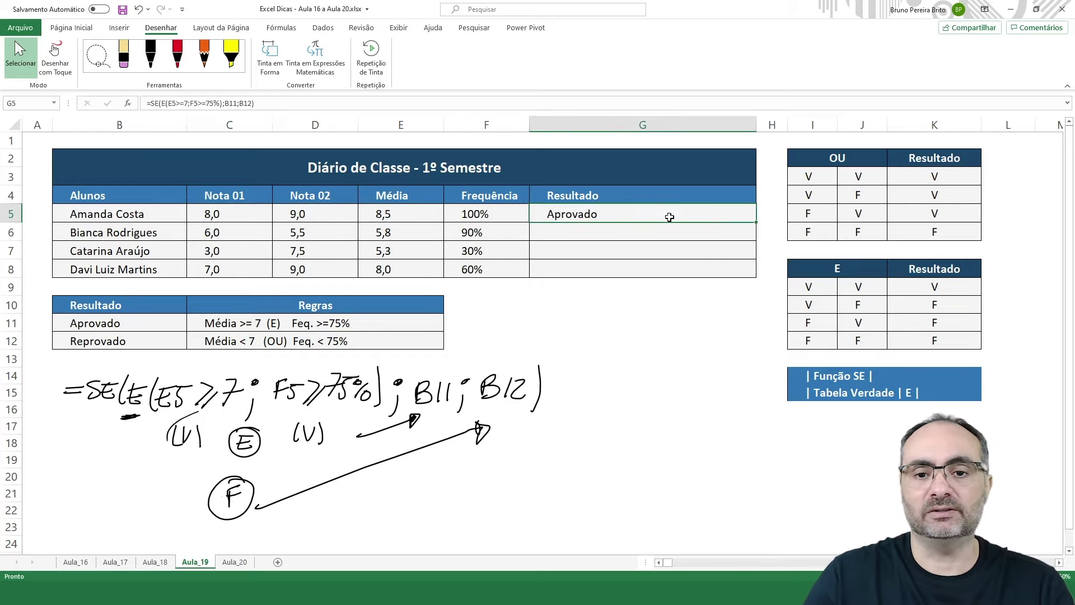
{"action": "double_click", "coordinate": [625, 214]}
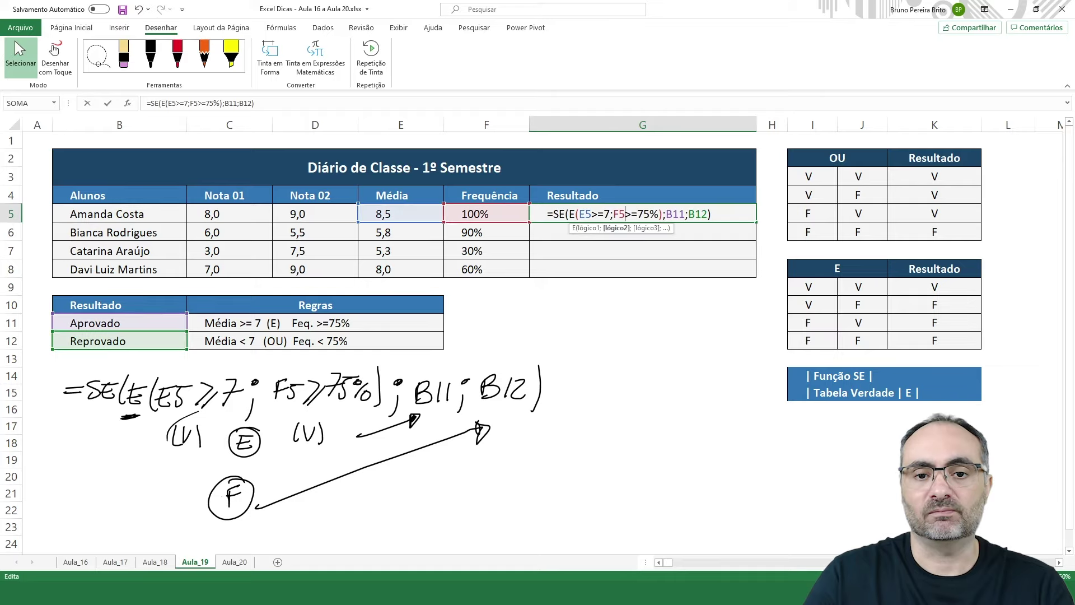
{"action": "left_click", "coordinate": [584, 215]}
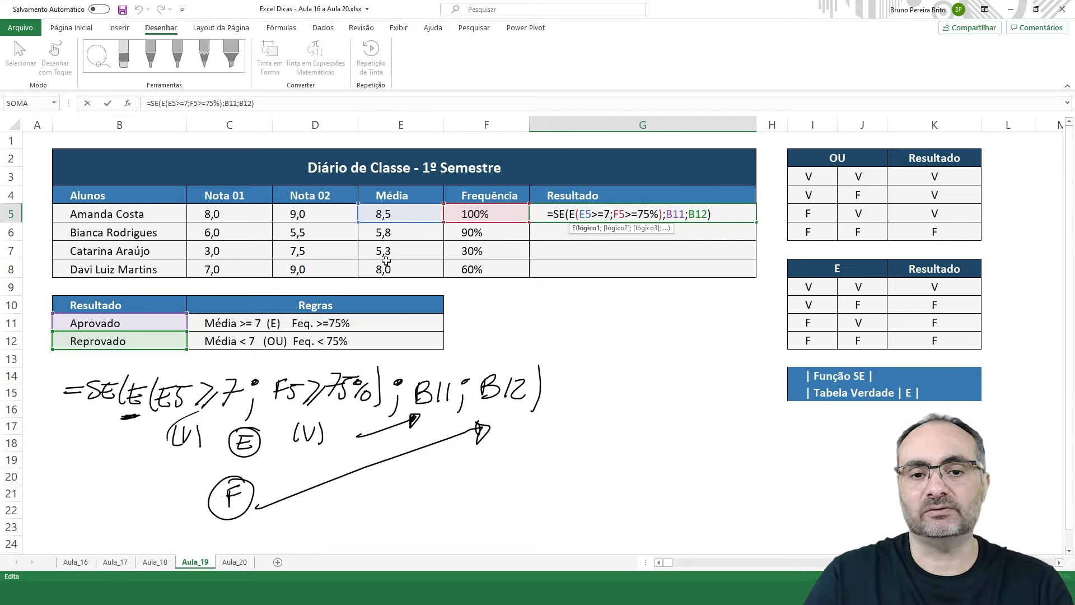
{"action": "left_click", "coordinate": [619, 218]}
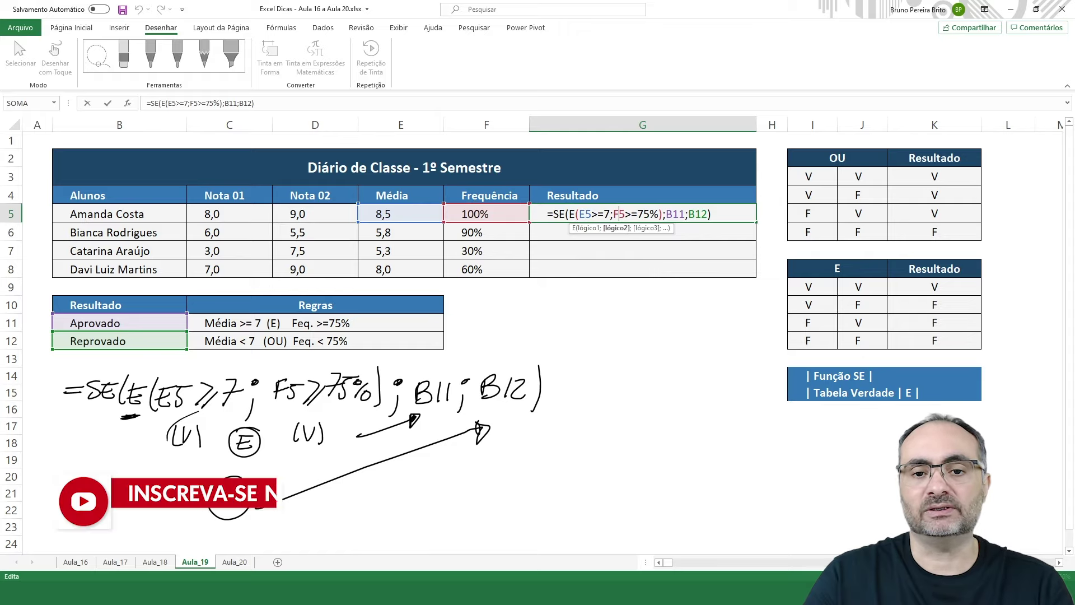
{"action": "left_click", "coordinate": [674, 214]}
{"action": "left_click", "coordinate": [697, 214]}
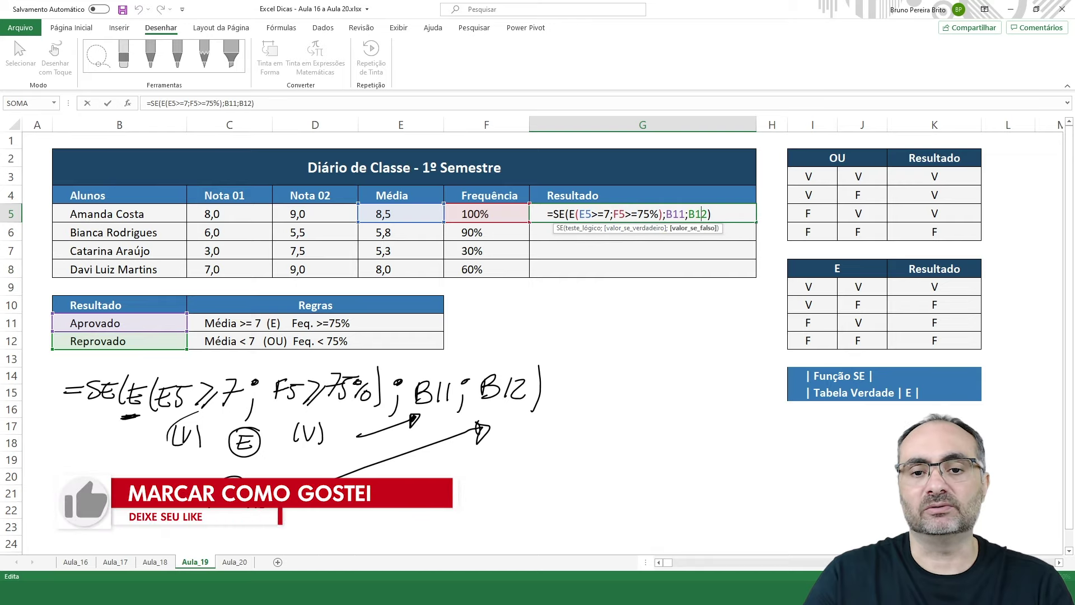
{"action": "left_click", "coordinate": [675, 214]}
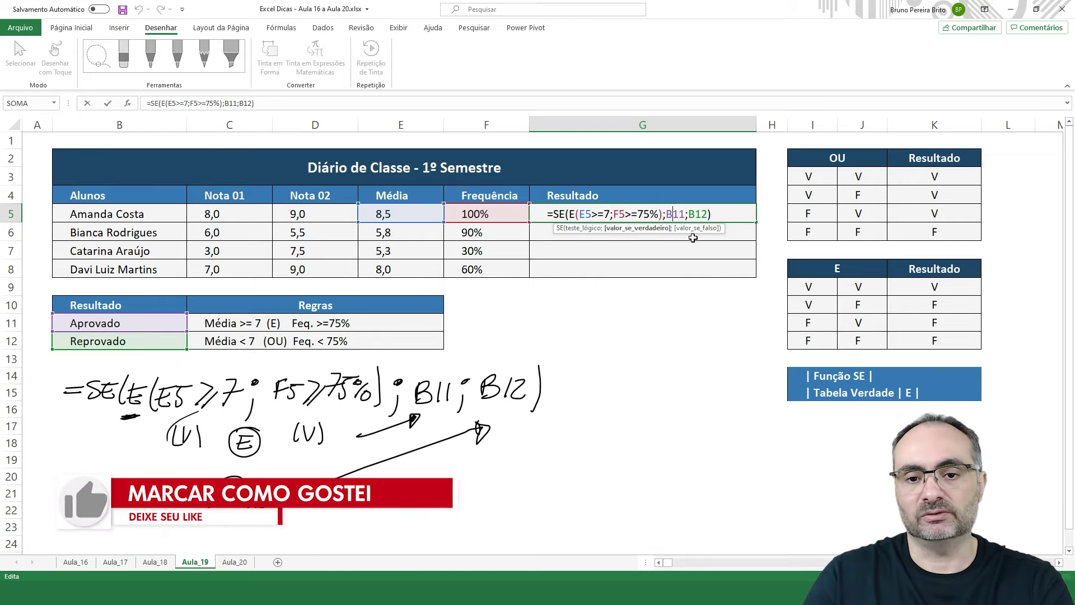
{"action": "key", "text": "F4"}
- Make the value-if-false reference to B12 absolute as $B$12 and commit the formula =SE(E(E5>=7;F5>=75%);$B$11;$B$12)
{"action": "key", "text": "Right"}
{"action": "key", "text": "Right"}
{"action": "key", "text": "shift+Right"}
{"action": "key", "text": "shift+Right"}
{"action": "key", "text": "shift+Right"}
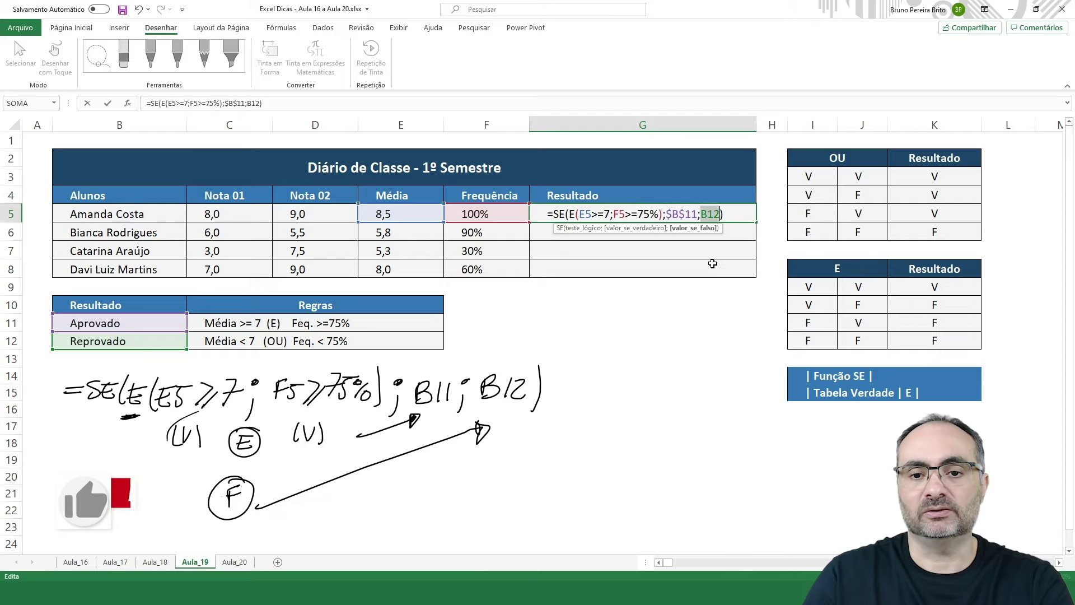
{"action": "key", "text": "F4"}
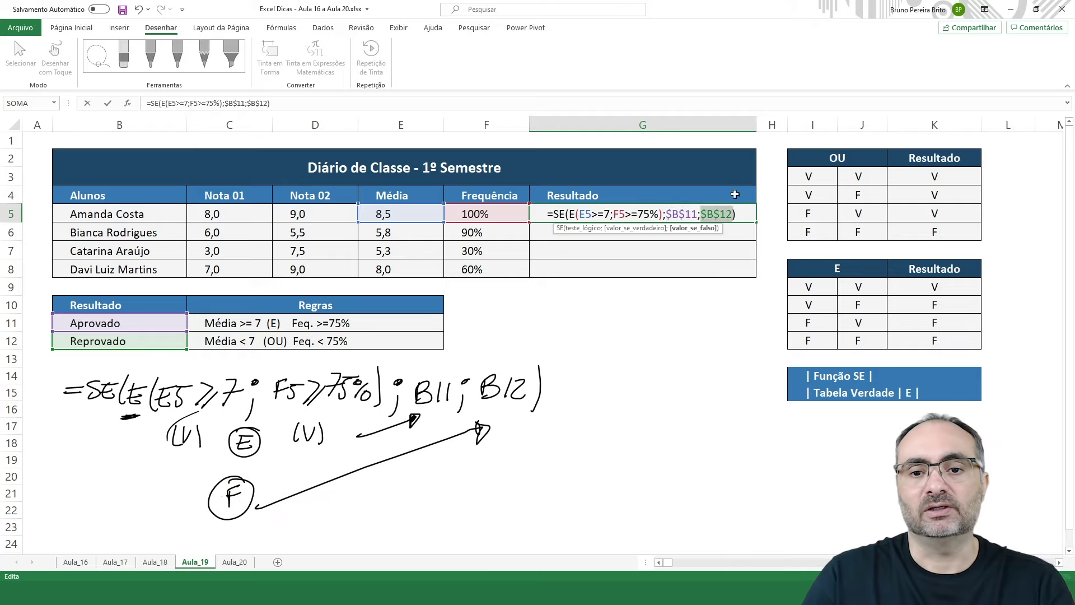
{"action": "key", "text": "End"}
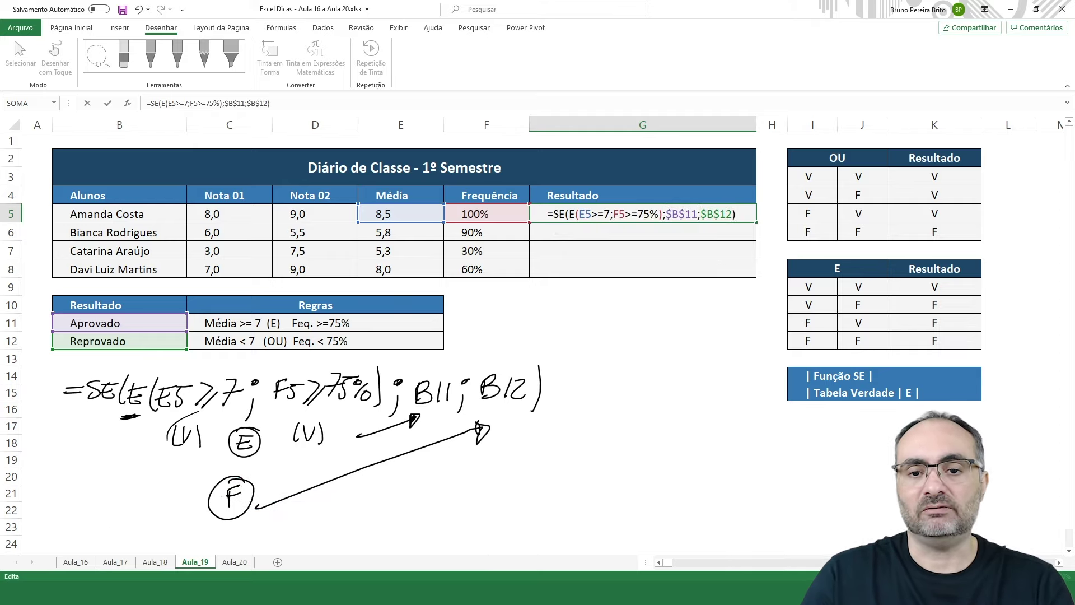
{"action": "key", "text": "Return"}
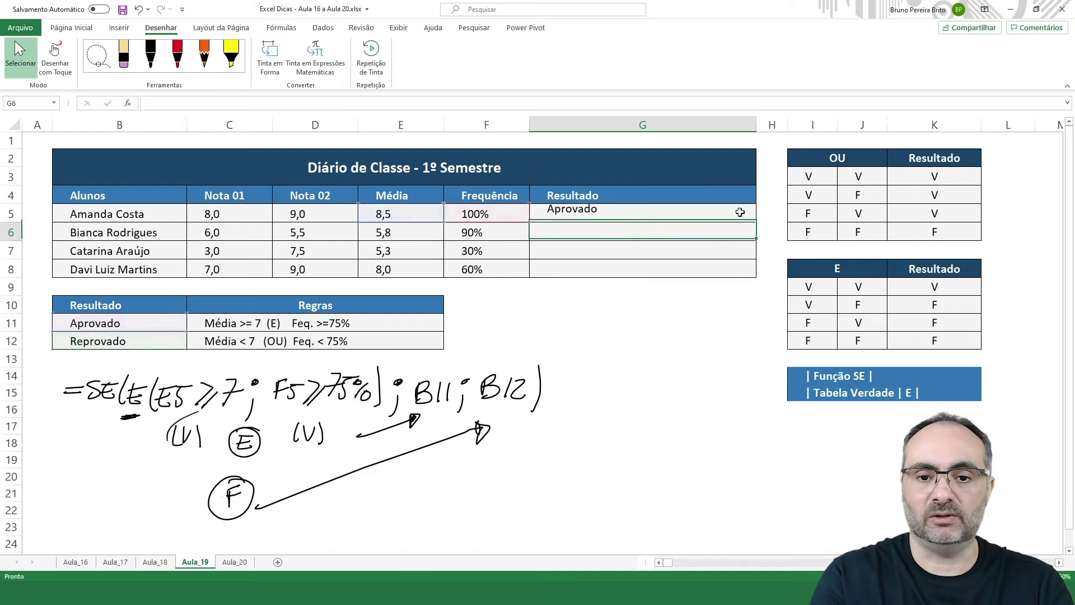
- Fill the Resultado formula from G5 down through G8 for the remaining students, and deselect the filled range
{"action": "left_click", "coordinate": [740, 213]}
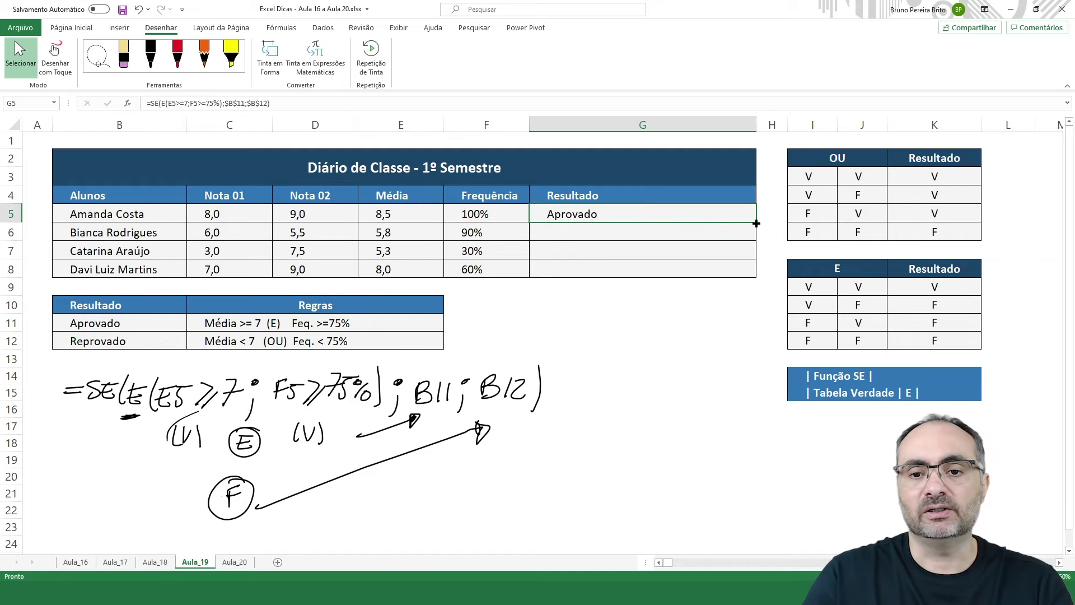
{"action": "left_click_drag", "start_coordinate": [756, 220], "coordinate": [755, 270]}
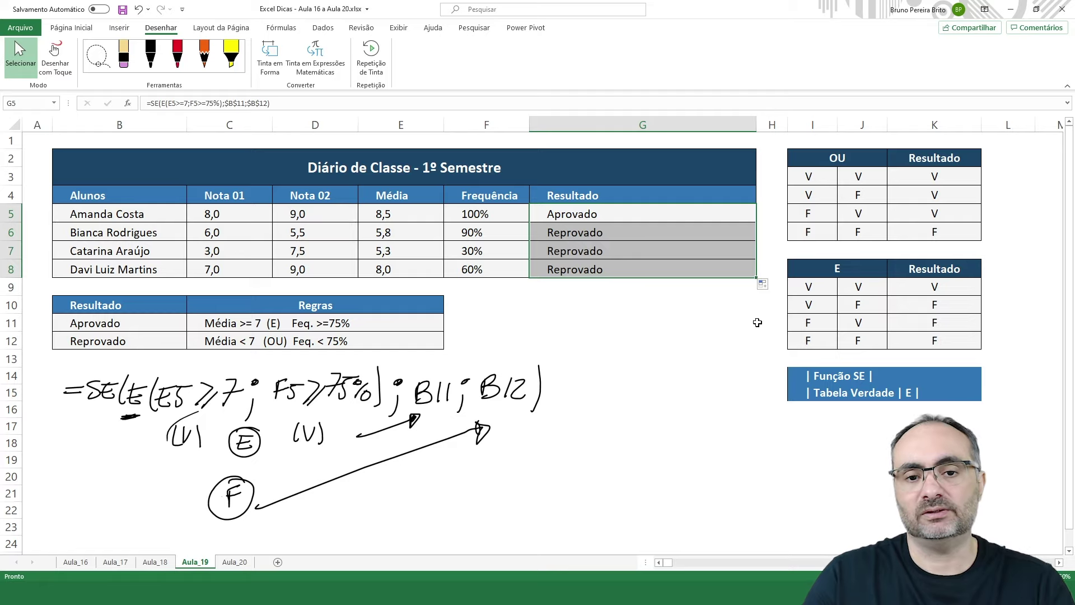
{"action": "left_click_drag", "start_coordinate": [644, 200], "coordinate": [645, 219]}
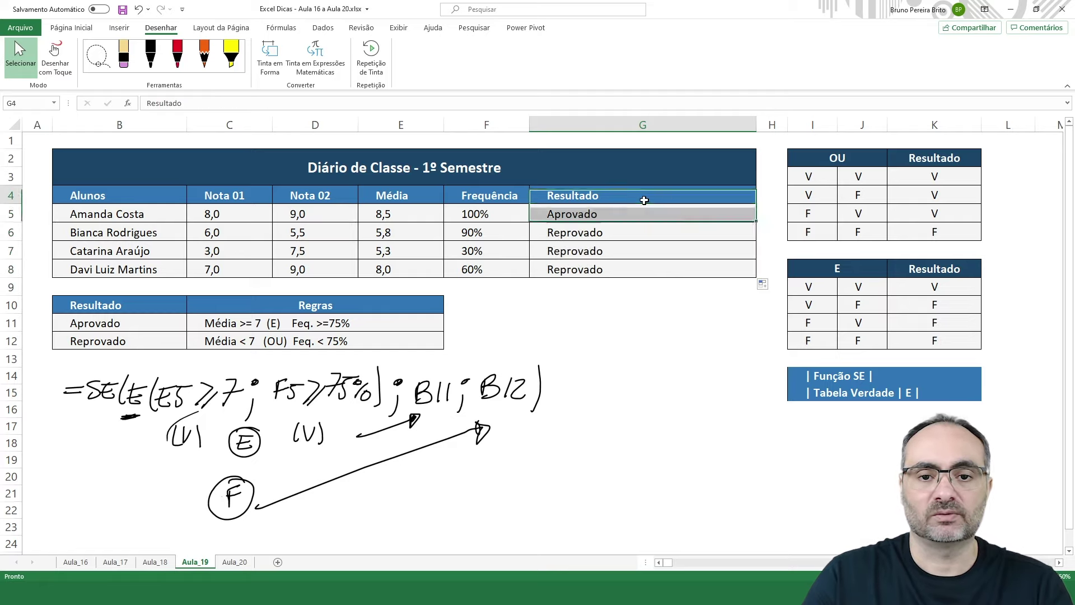
{"action": "left_click", "coordinate": [633, 163]}
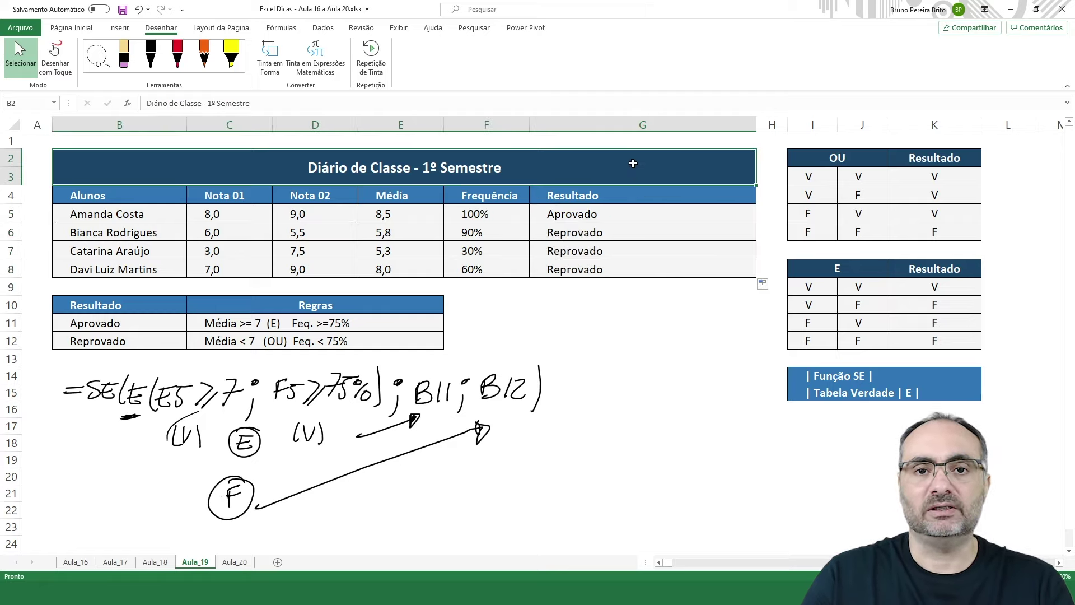